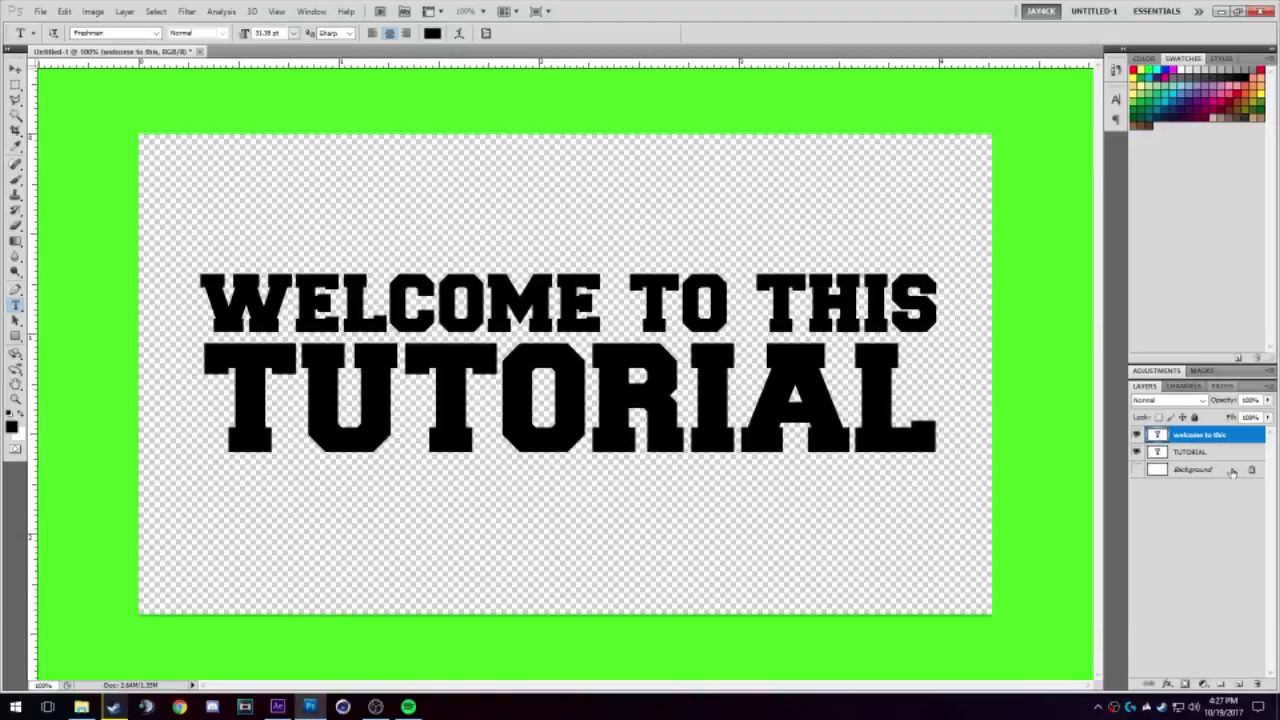
# Toggle the visibility of the two text layers, leaving only the "welcome to this" layer shown.
pyautogui.click(1136, 435)
pyautogui.click(1136, 435)
pyautogui.click(1138, 436)
pyautogui.click(1138, 436)
pyautogui.click(1136, 452)
pyautogui.click(1136, 452)
pyautogui.click(1136, 452)
pyautogui.click(1136, 452)
pyautogui.click(1136, 452)
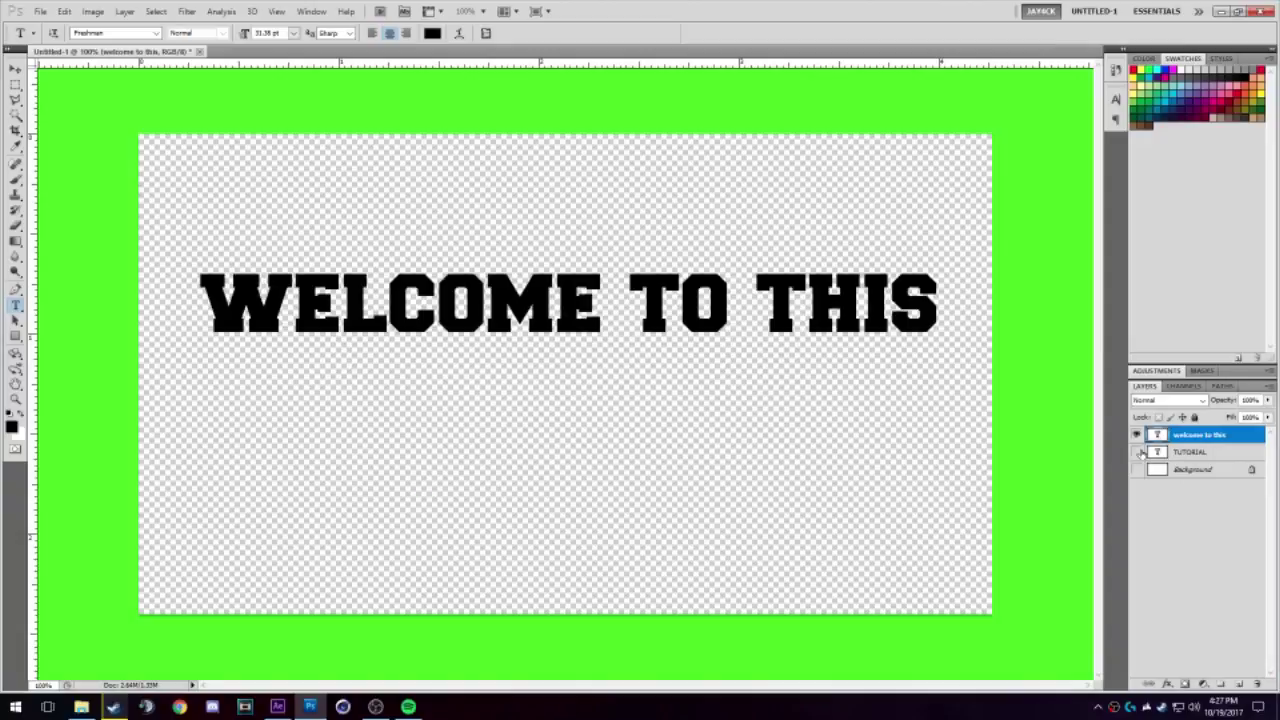
pyautogui.click(1136, 435)
pyautogui.click(1136, 452)
pyautogui.click(1136, 452)
pyautogui.click(1136, 435)
# Set up a web export of the visible text as PNG-24, open its save location, and close the export without saving.
pyautogui.click(40, 11)
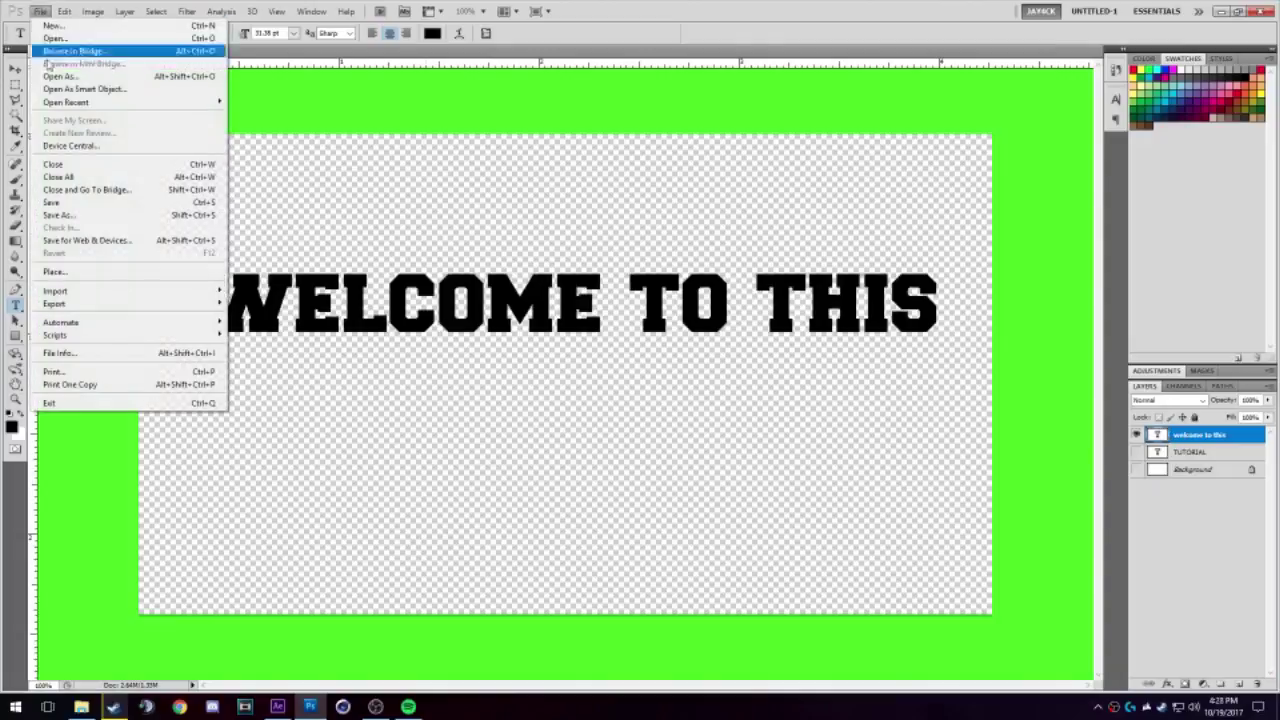
pyautogui.click(88, 240)
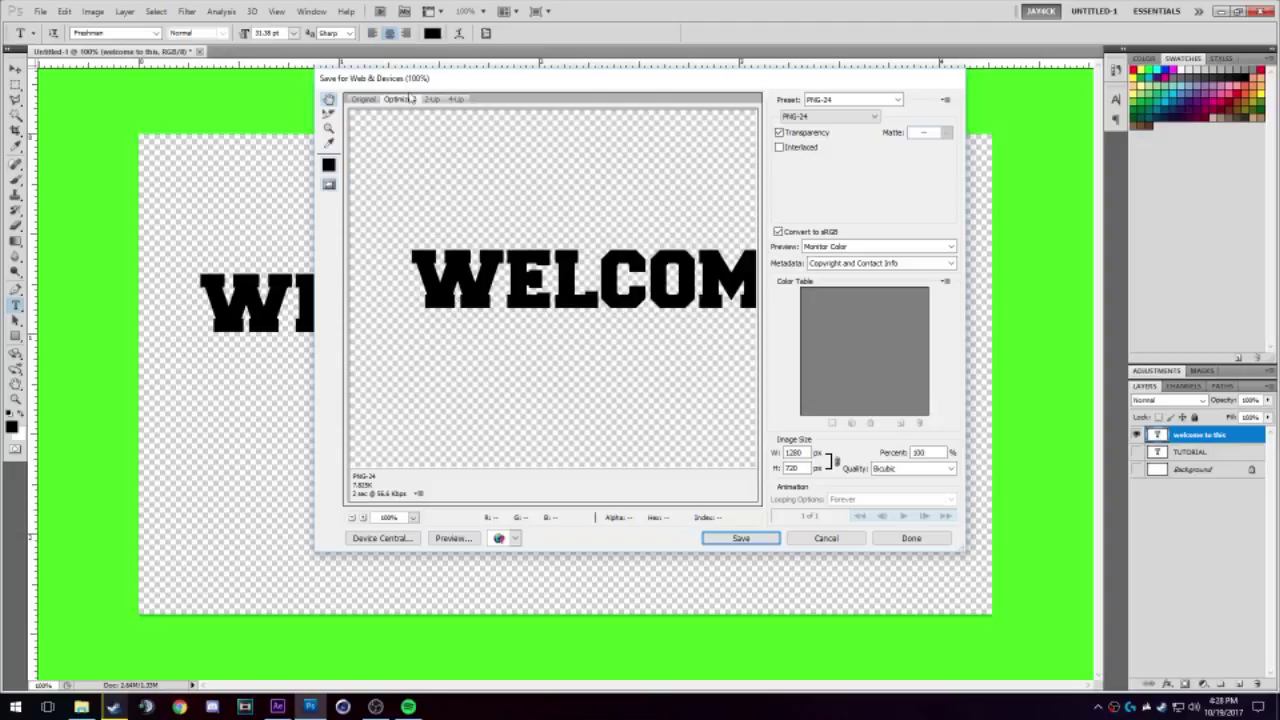
pyautogui.click(833, 115)
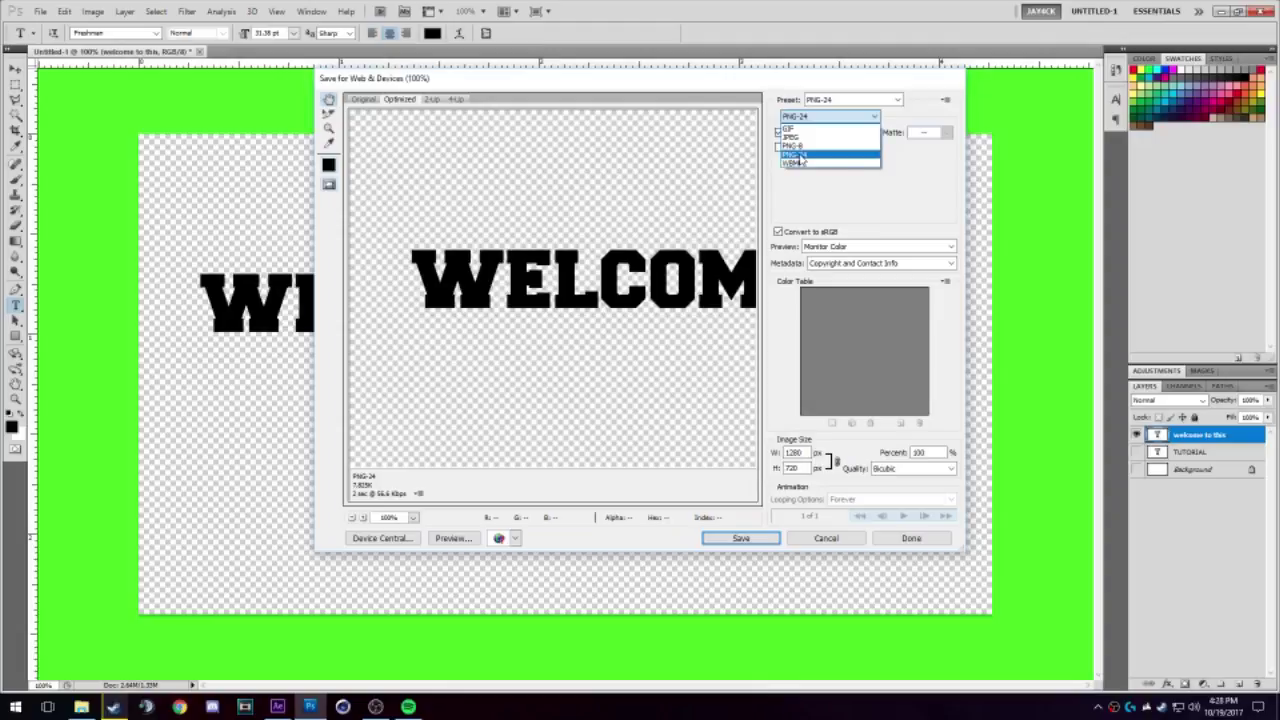
pyautogui.click(795, 156)
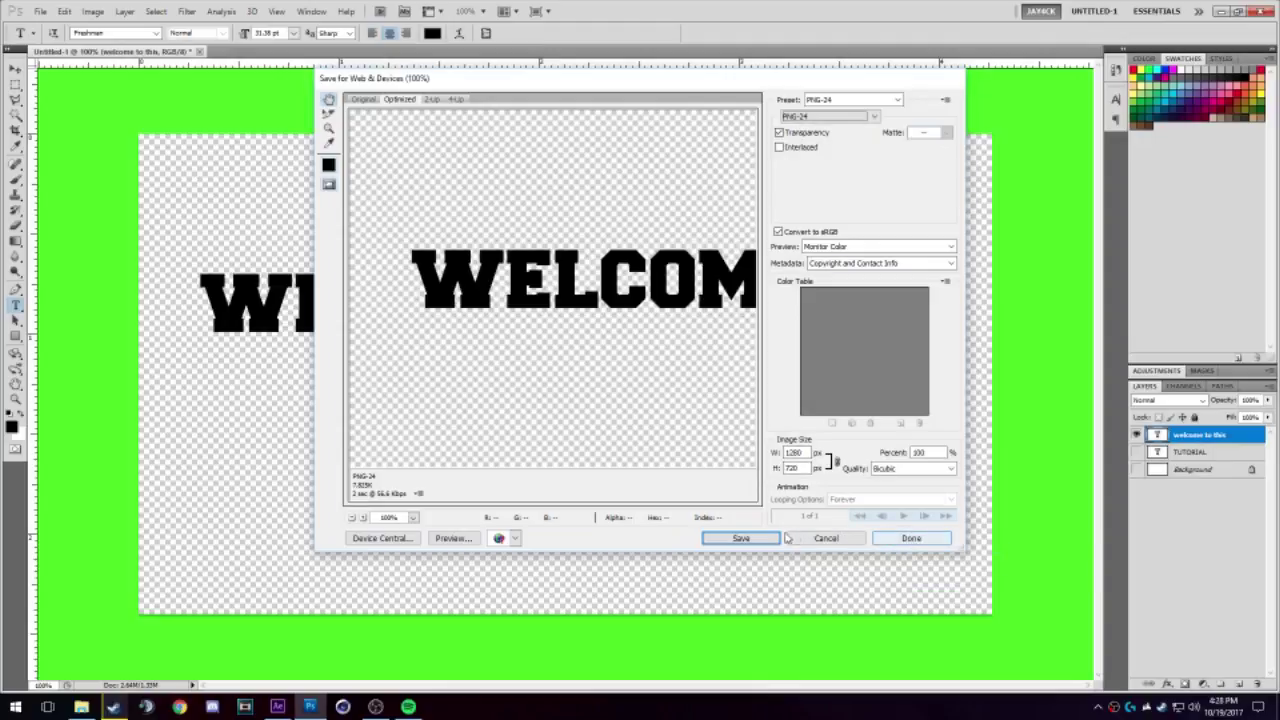
pyautogui.click(740, 538)
pyautogui.scroll(-5, 527, 348)
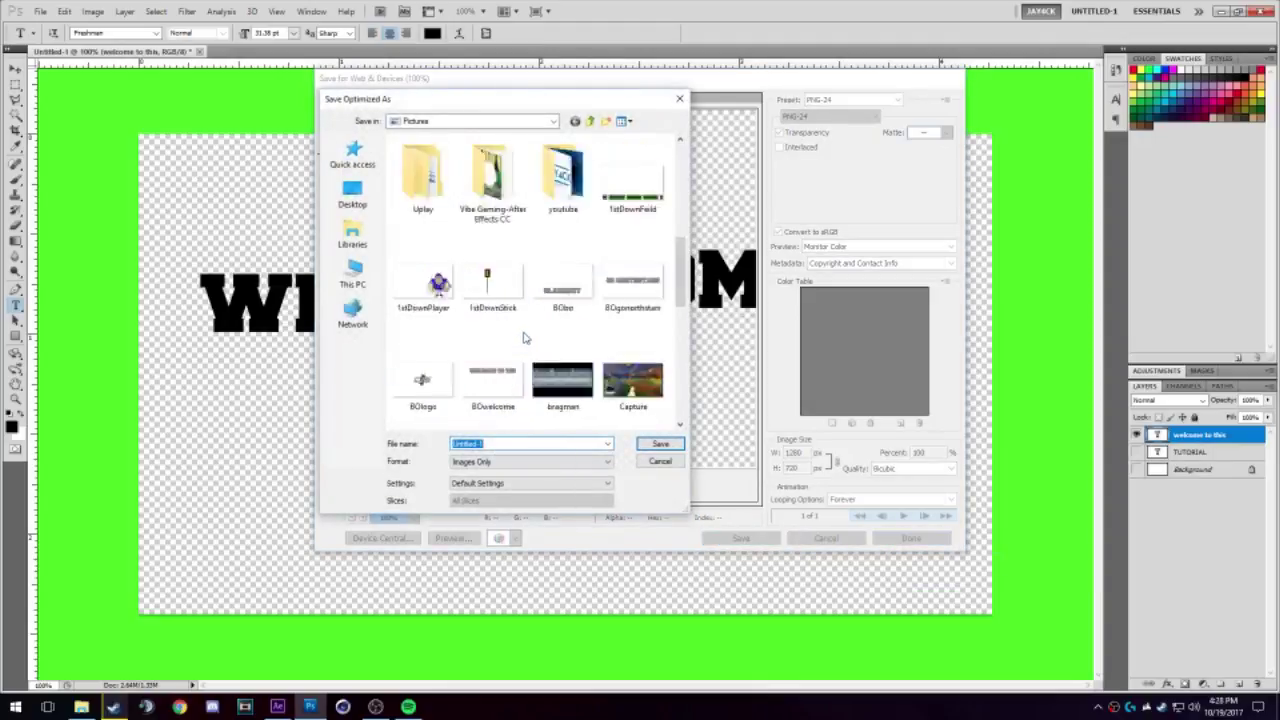
pyautogui.scroll(1, 527, 348)
pyautogui.click(660, 461)
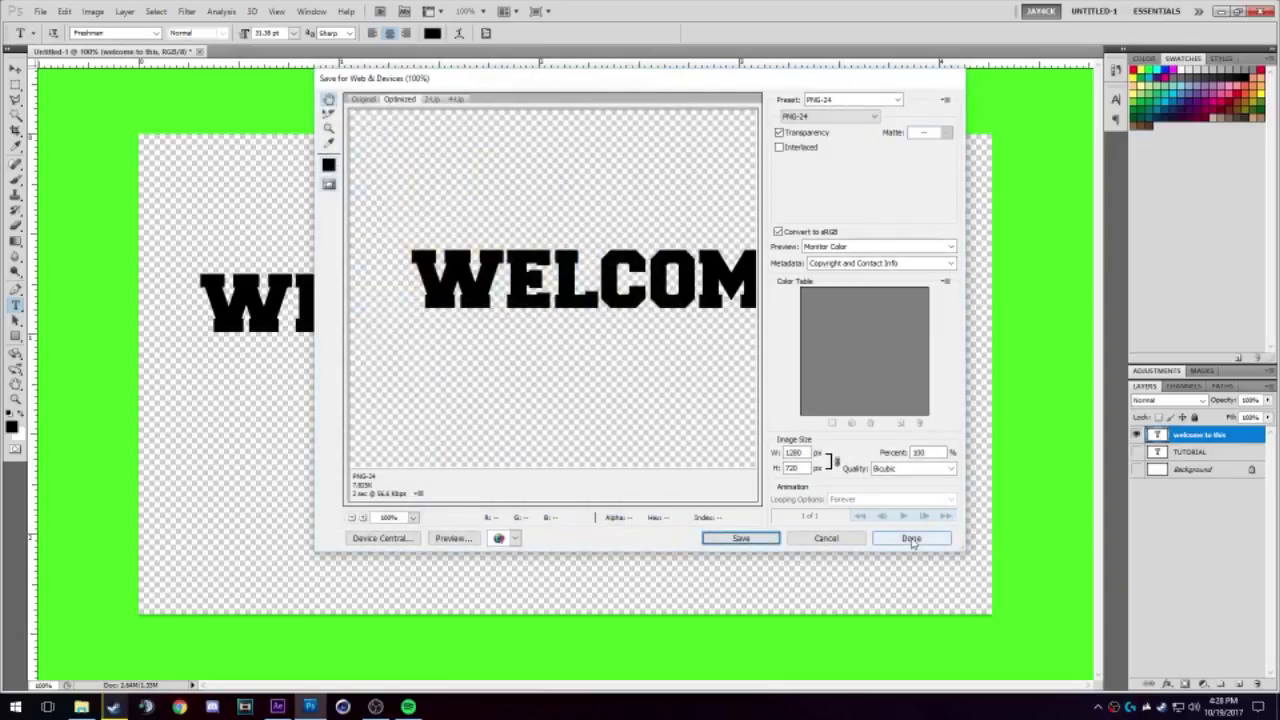
pyautogui.click(908, 538)
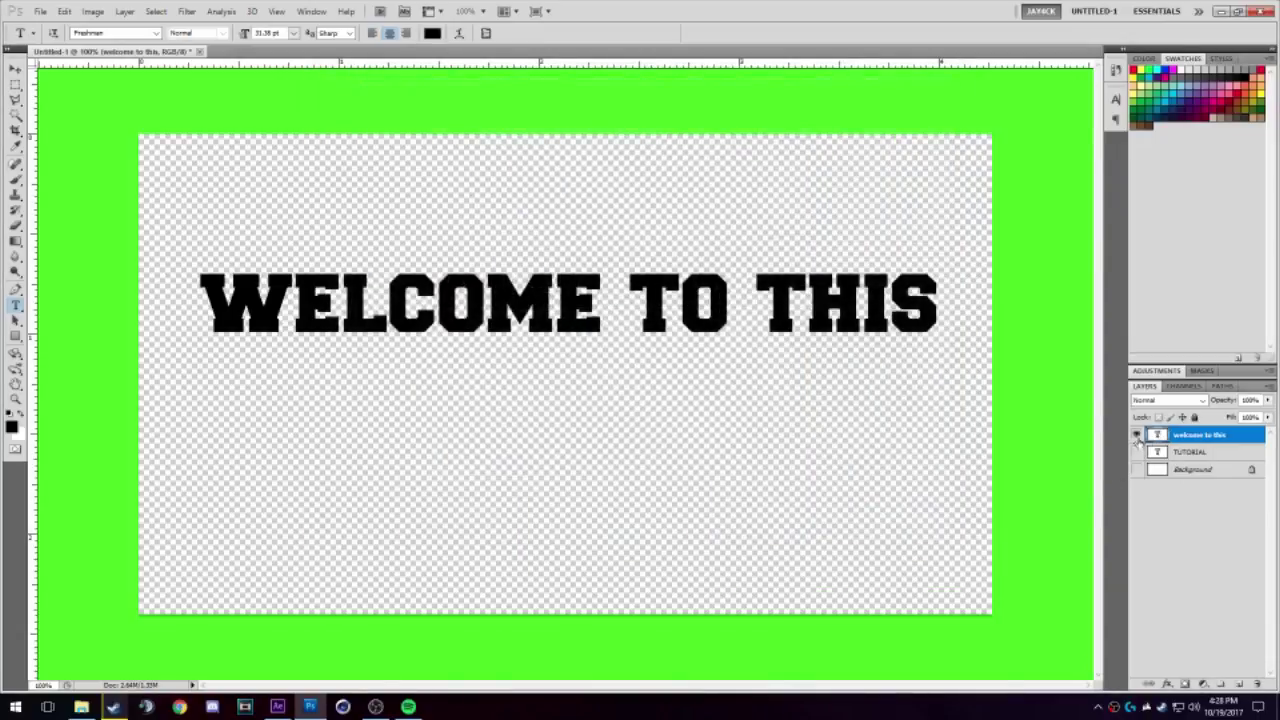
# Hide the "welcome to this" layer, show the TUTORIAL layer, and open its web export without saving.
pyautogui.click(1137, 435)
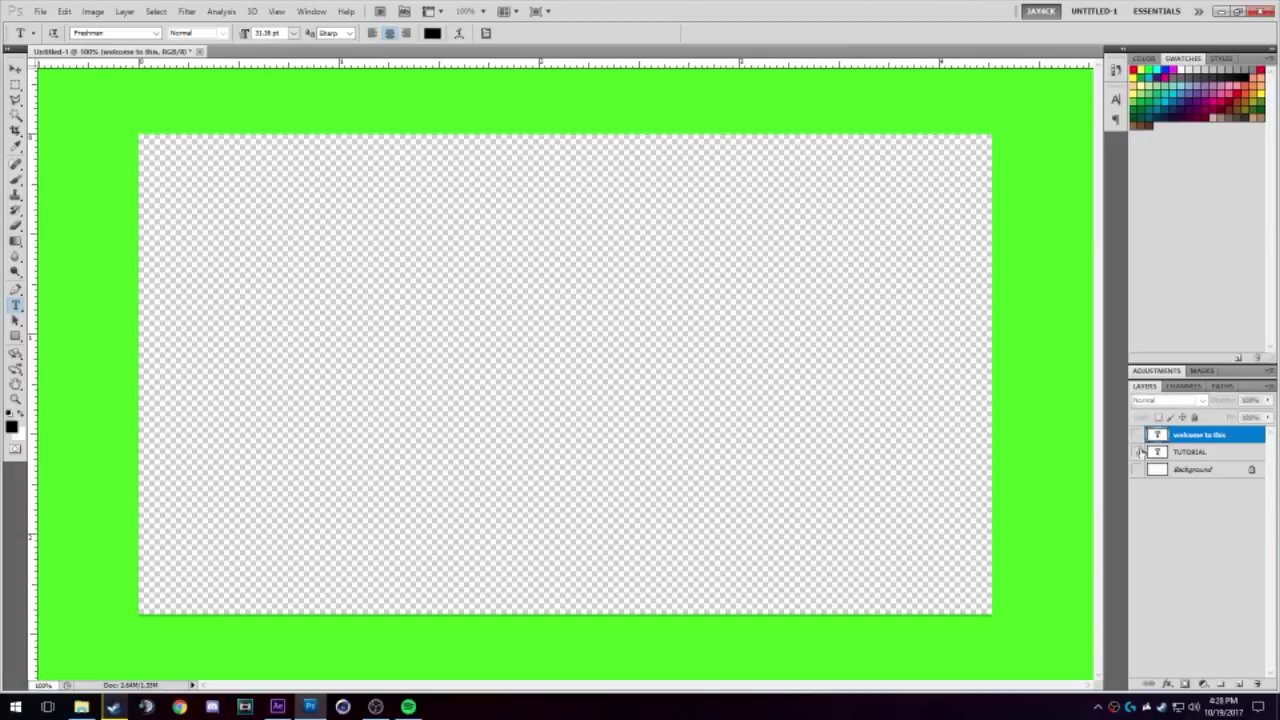
pyautogui.click(1137, 452)
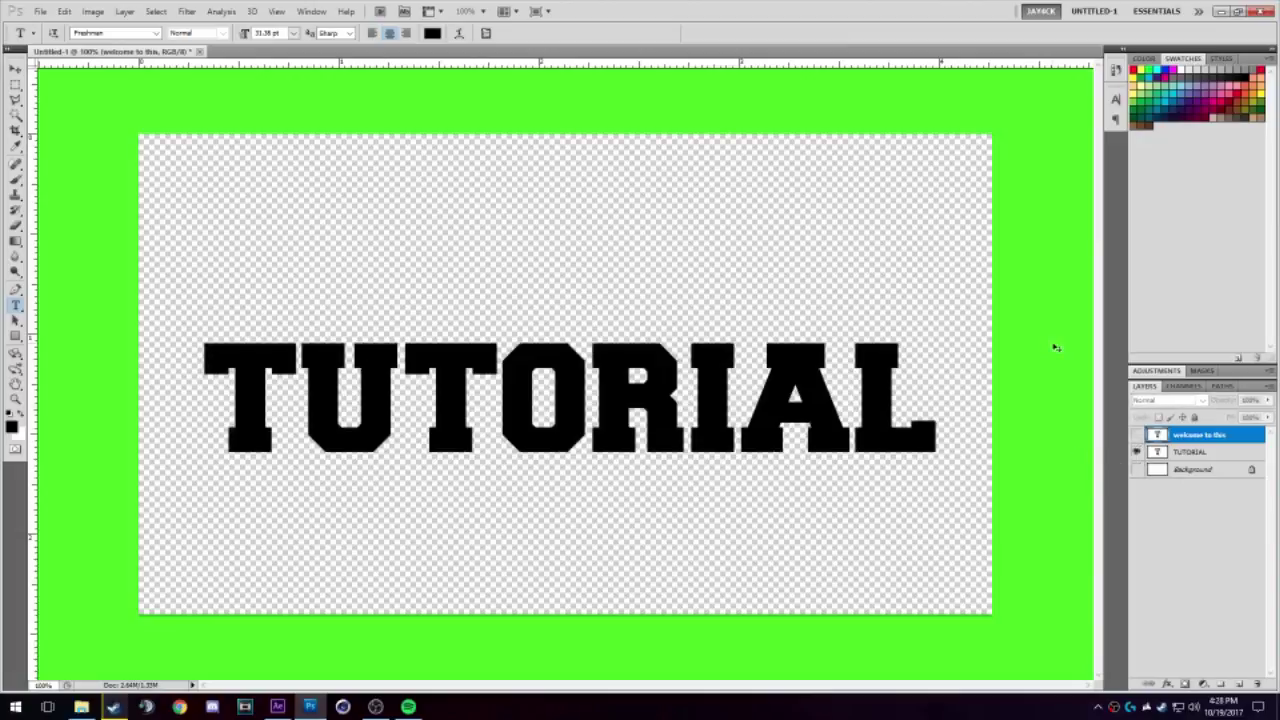
pyautogui.hotkey('ctrl', 'alt', 'shift', 's')
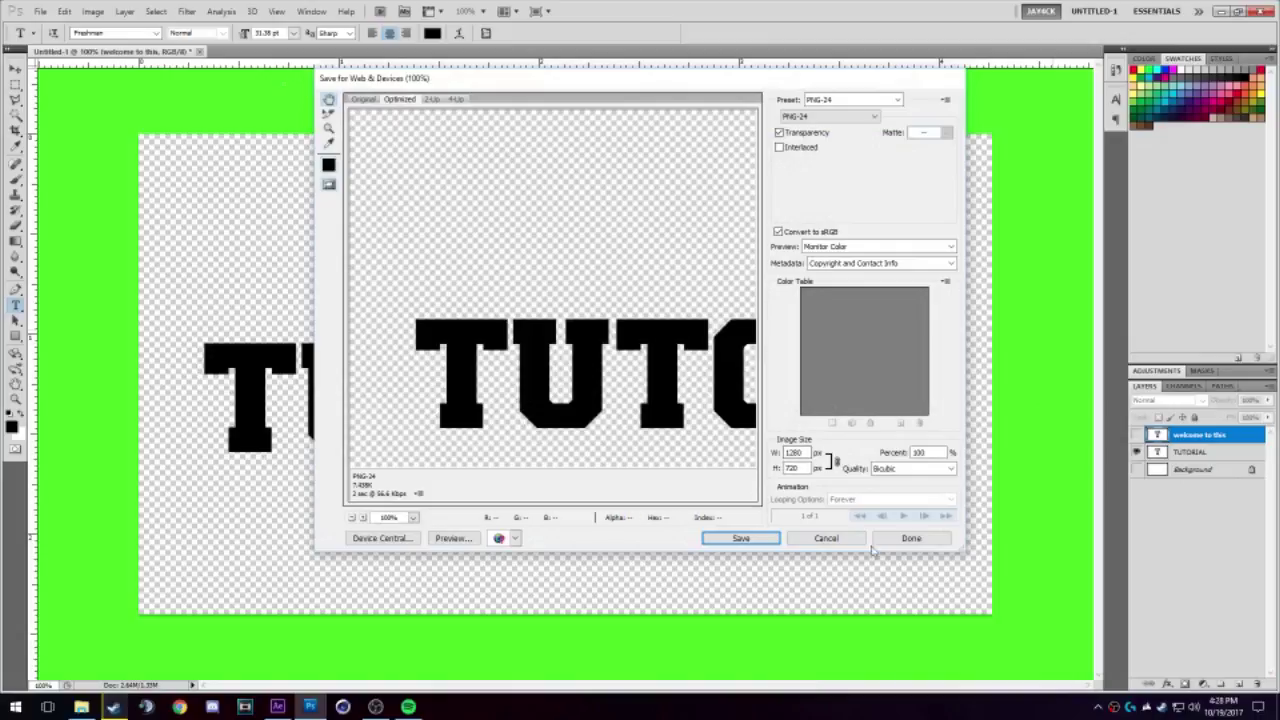
pyautogui.click(825, 539)
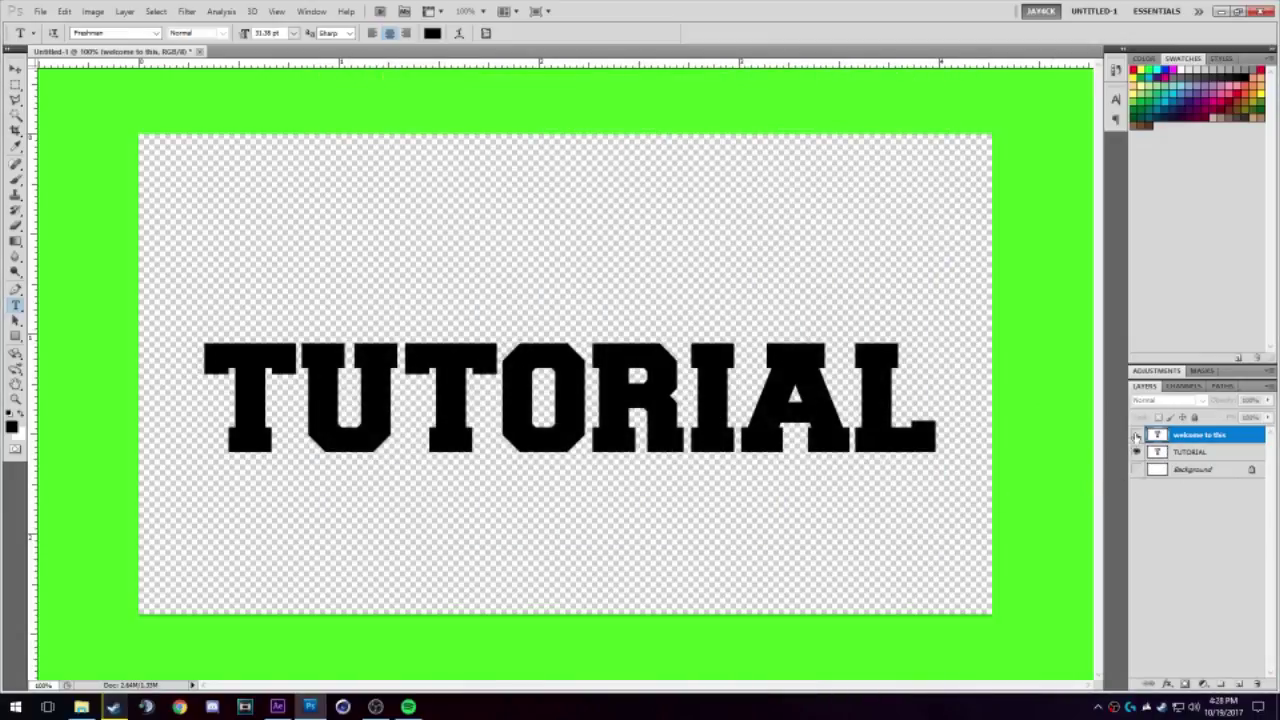
# Switch to After Effects and import the TUT1 and TUT2 images from the Pictures folder into the project.
pyautogui.click(279, 707)
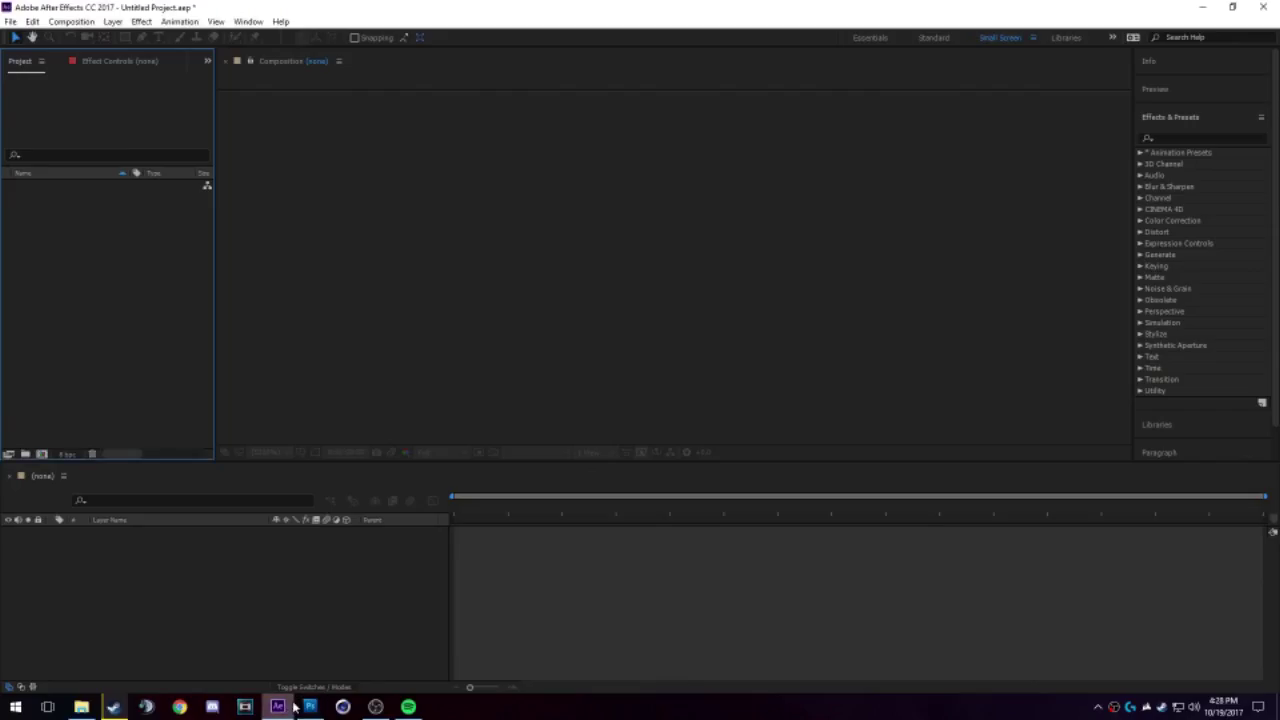
pyautogui.click(81, 707)
pyautogui.moveTo(693, 358); pyautogui.dragTo(131, 304)
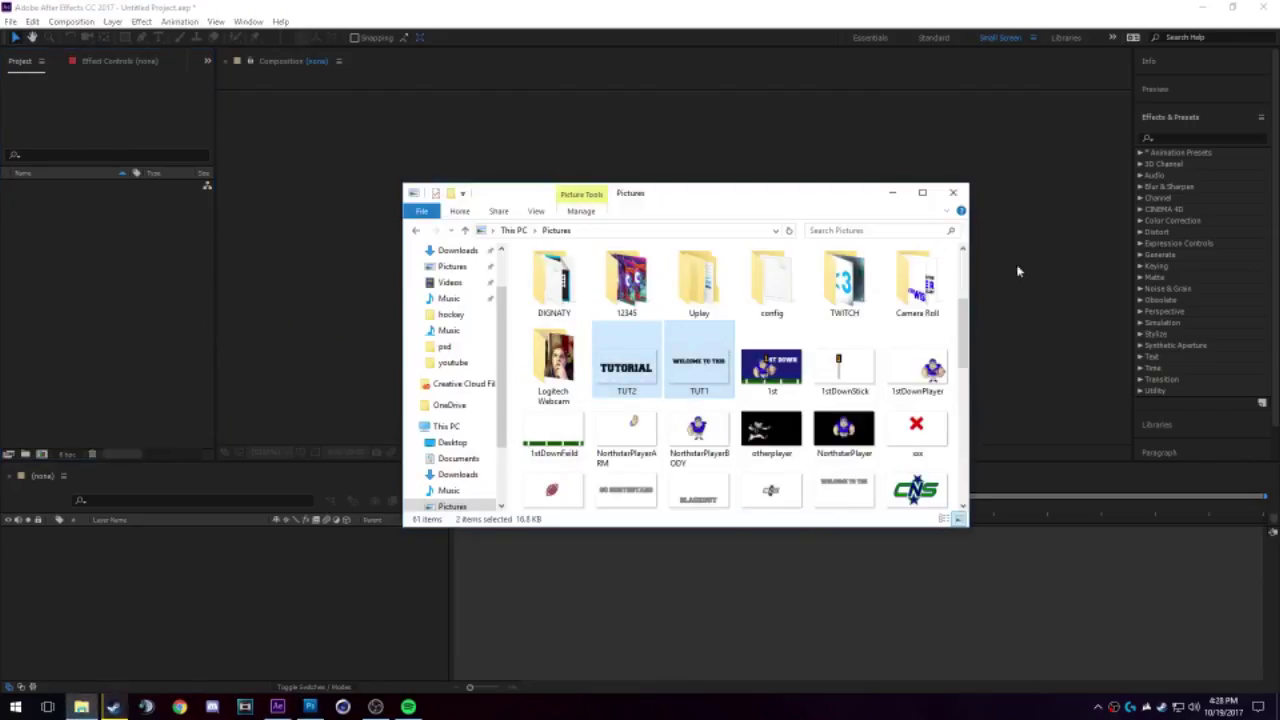
pyautogui.click(953, 193)
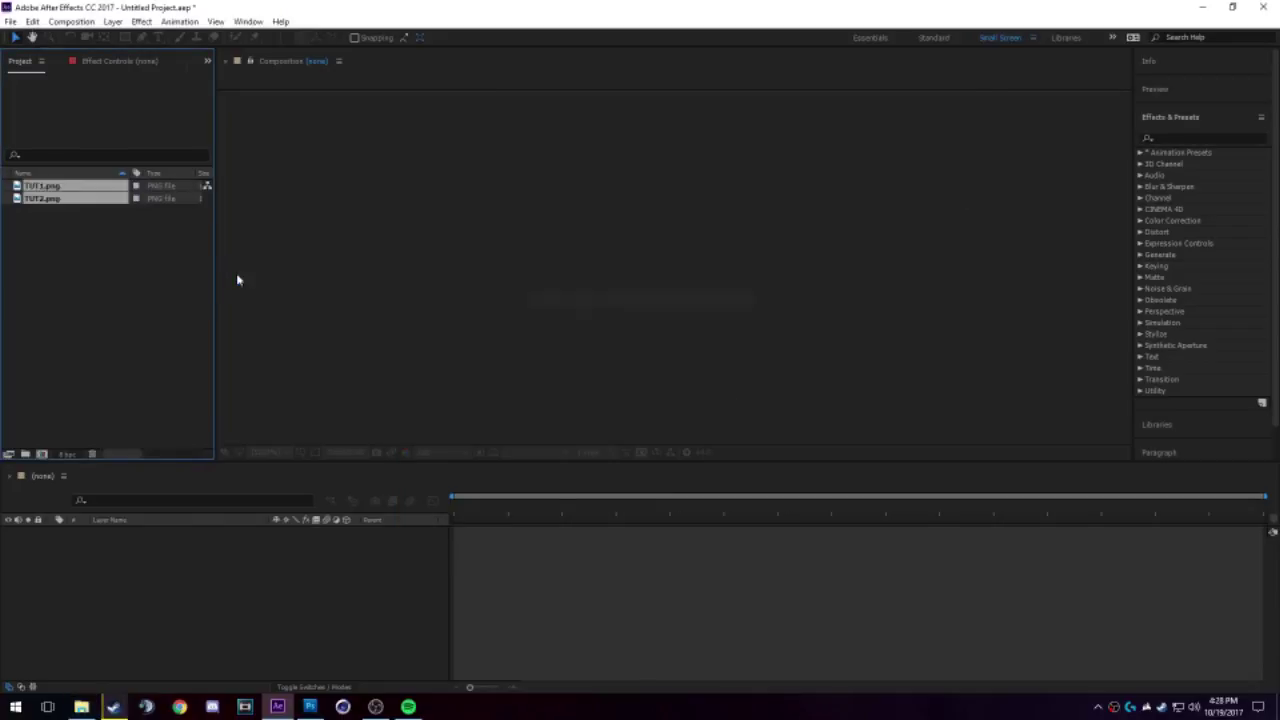
# Create a new composition from TUT1.png alone.
pyautogui.click(93, 276)
pyautogui.moveTo(57, 186); pyautogui.dragTo(130, 557)
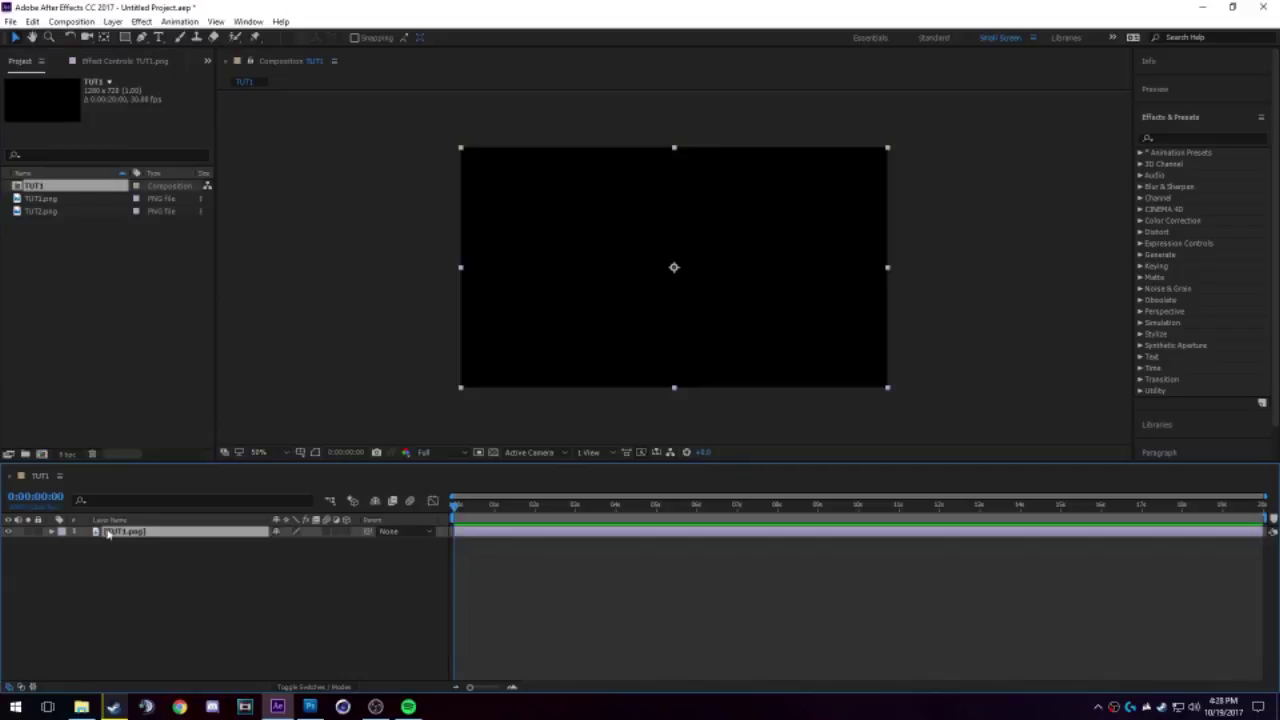
pyautogui.click(316, 417)
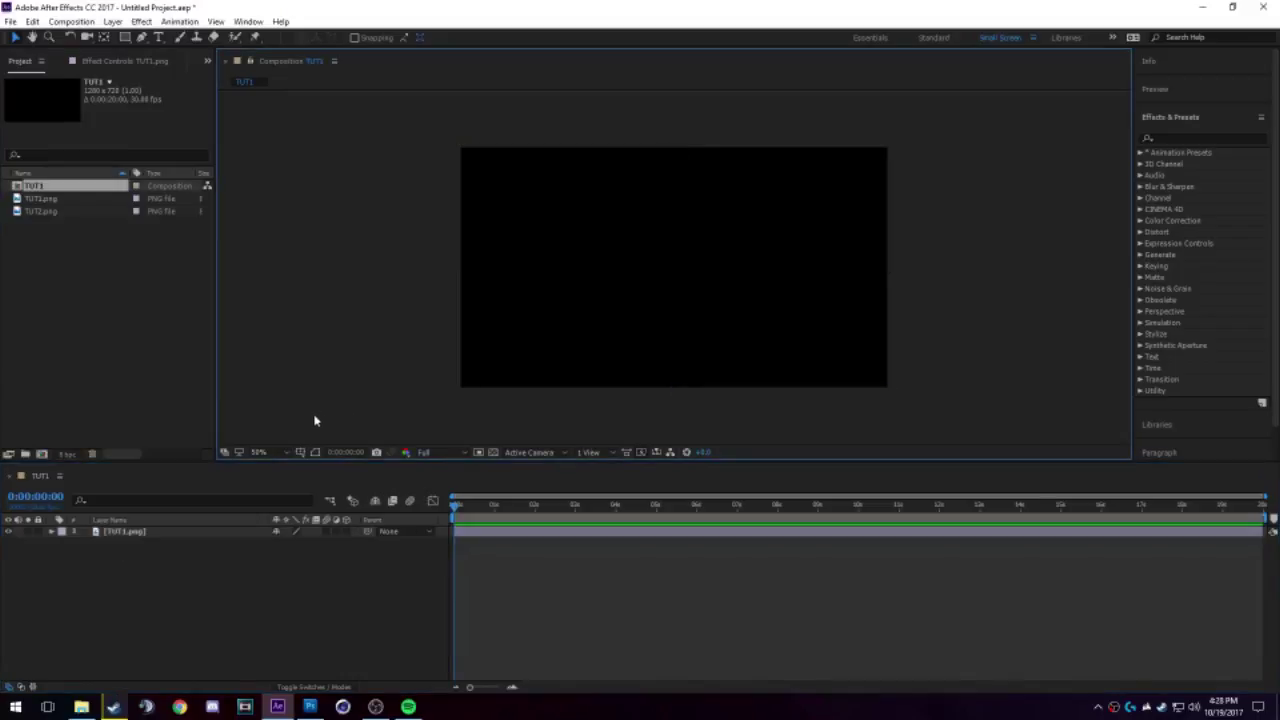
# Add a white solid to the composition and place it beneath the TUT1.png layer.
pyautogui.rightClick(123, 557)
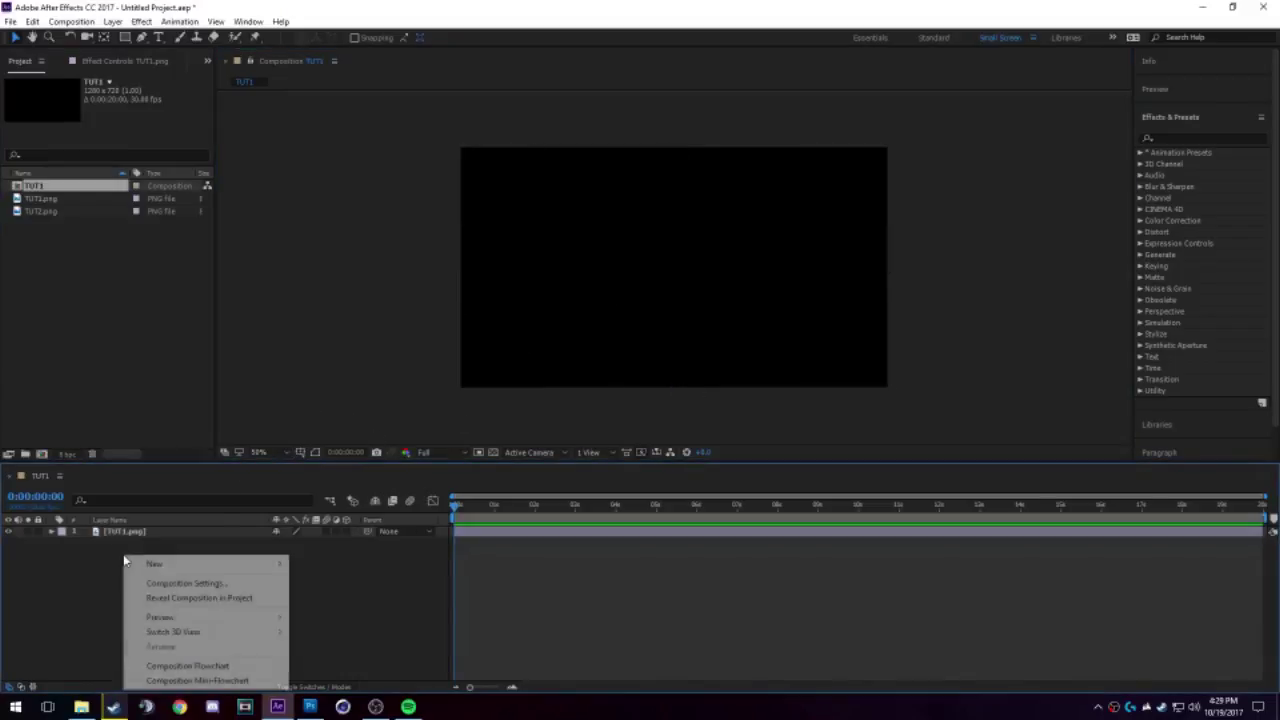
pyautogui.moveTo(178, 568)
pyautogui.click(354, 600)
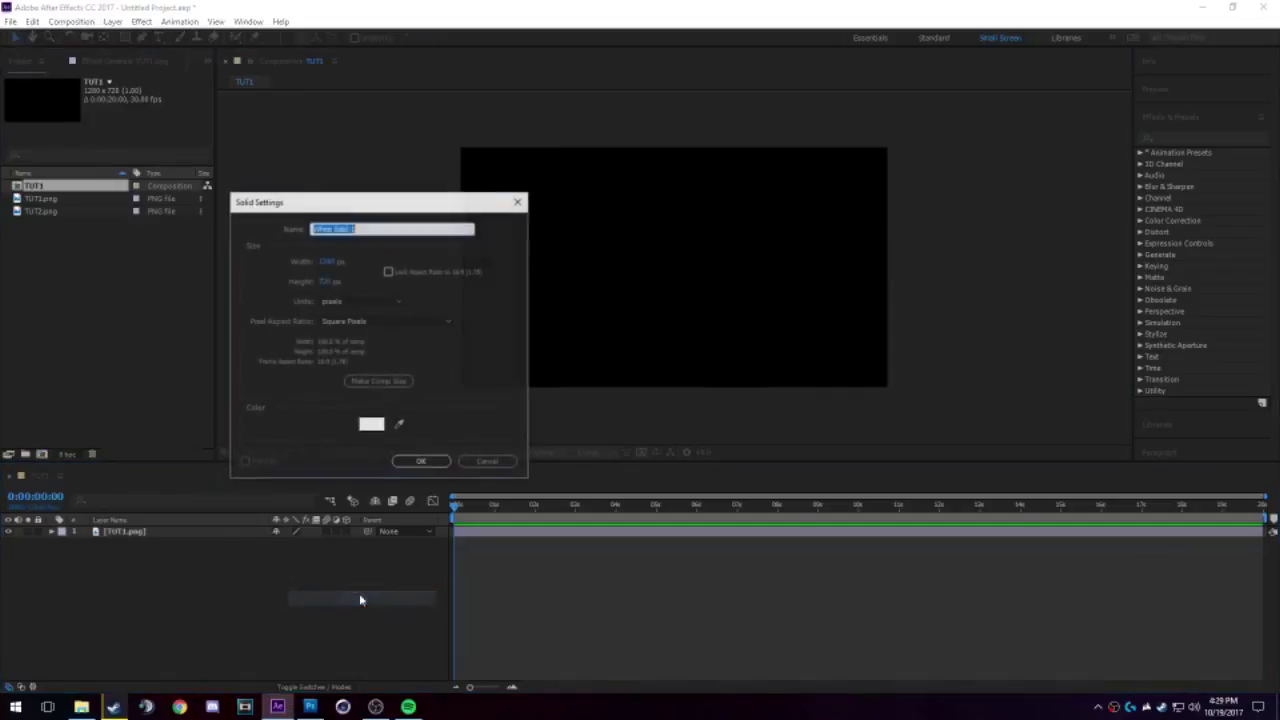
pyautogui.click(372, 425)
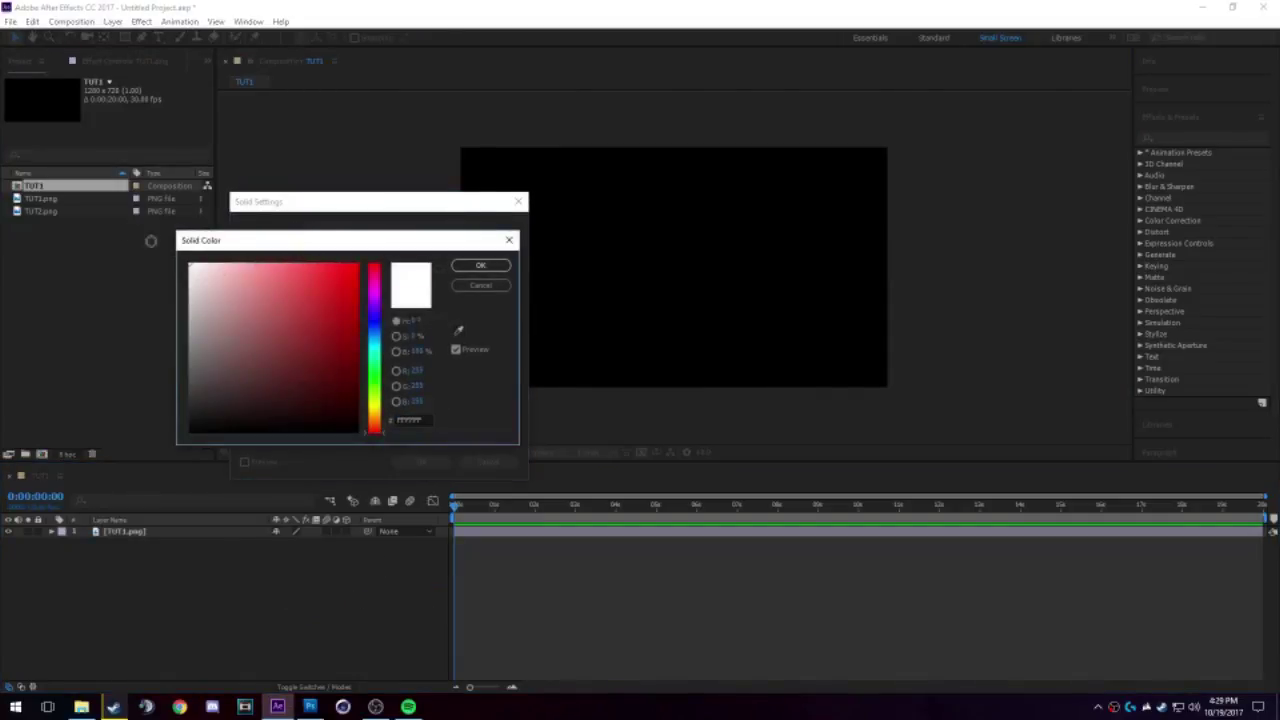
pyautogui.click(489, 266)
pyautogui.click(418, 461)
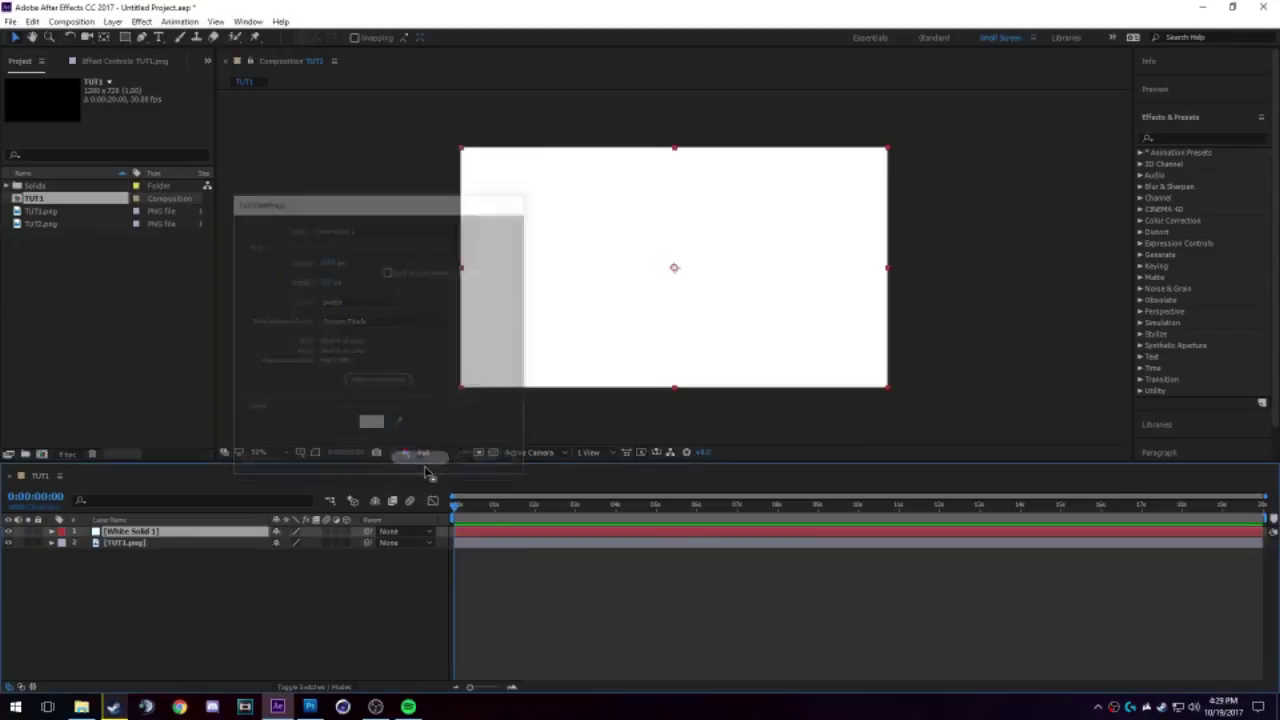
pyautogui.moveTo(156, 538); pyautogui.dragTo(157, 560)
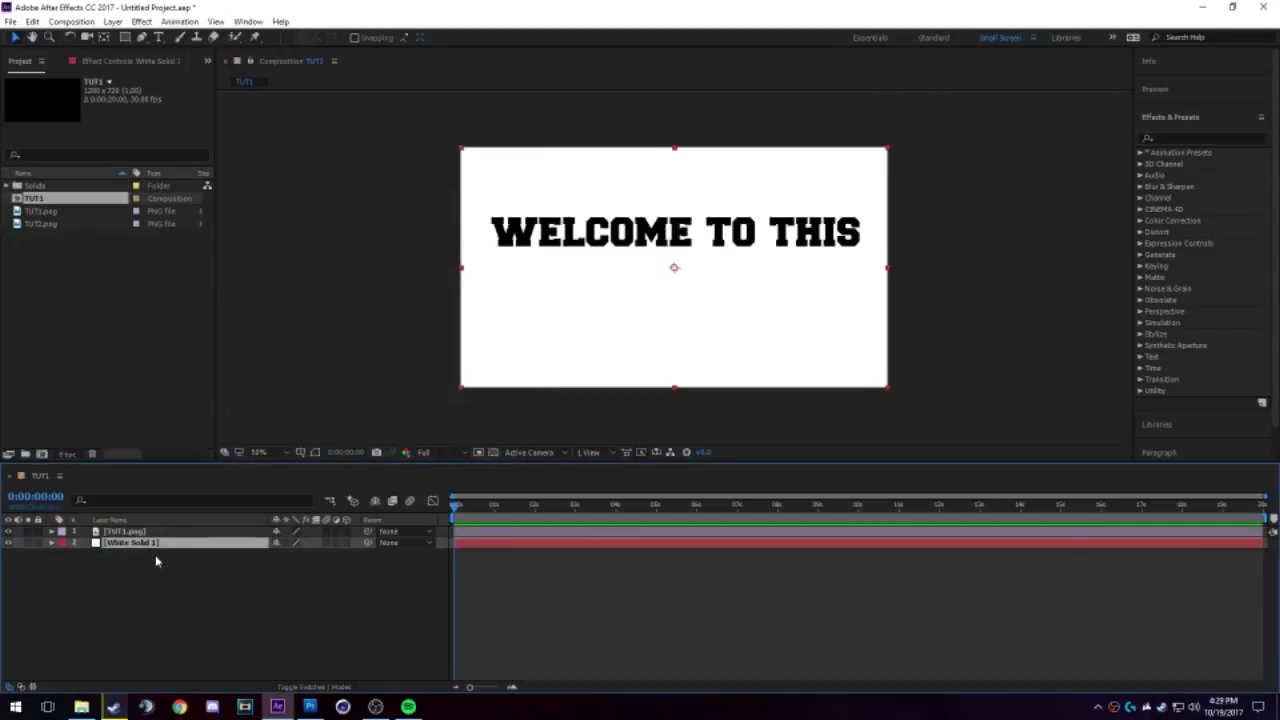
# Add TUT2.png to the composition between the TUT1.png layer and the white solid.
pyautogui.click(62, 275)
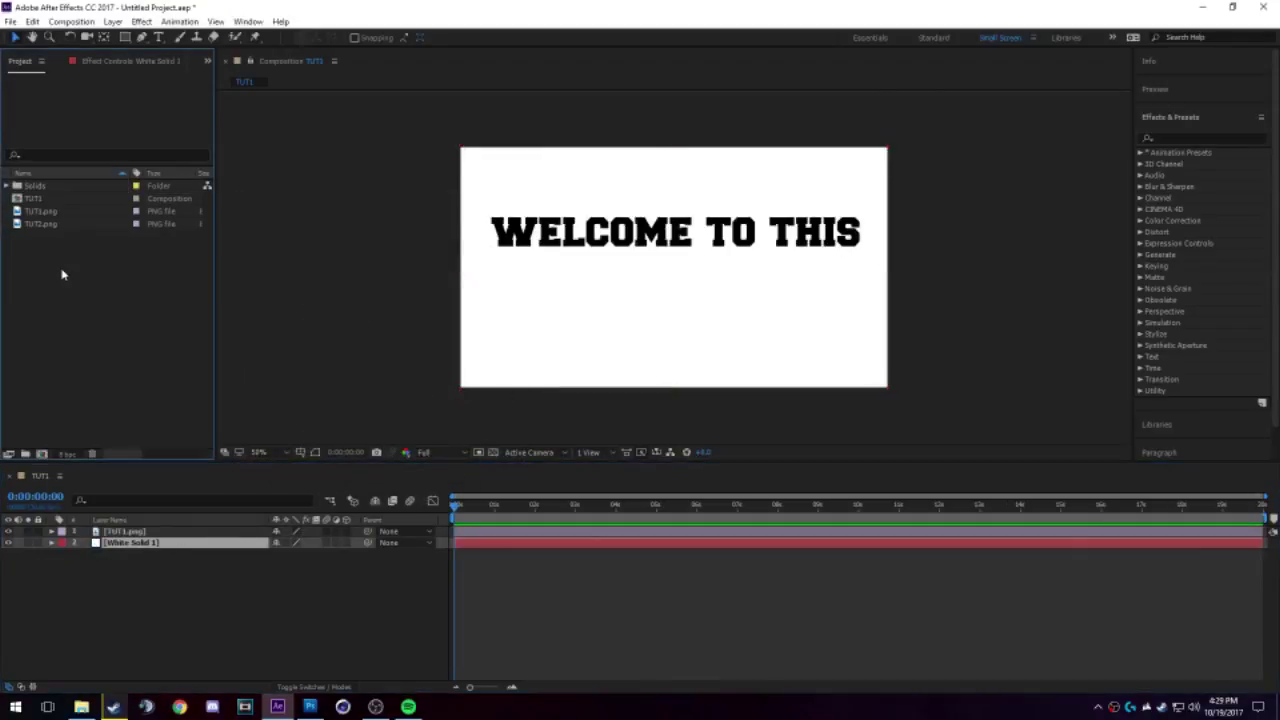
pyautogui.click(58, 225)
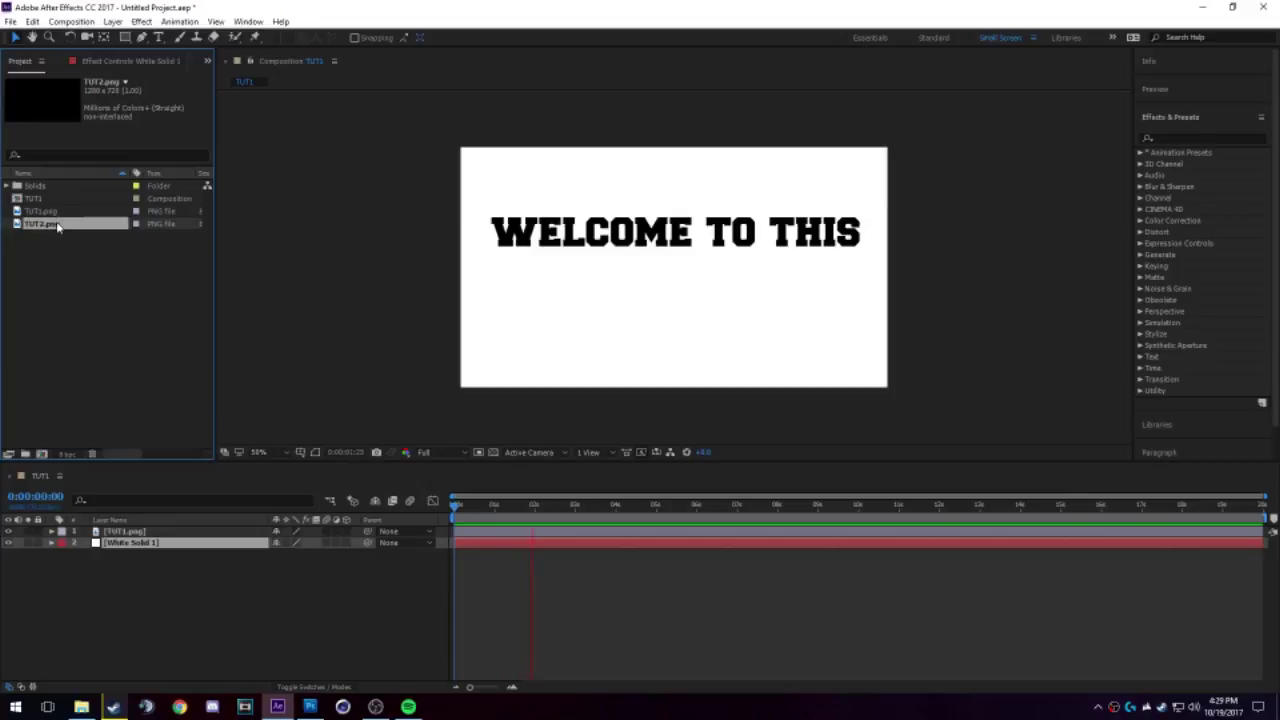
pyautogui.moveTo(33, 226); pyautogui.dragTo(160, 538)
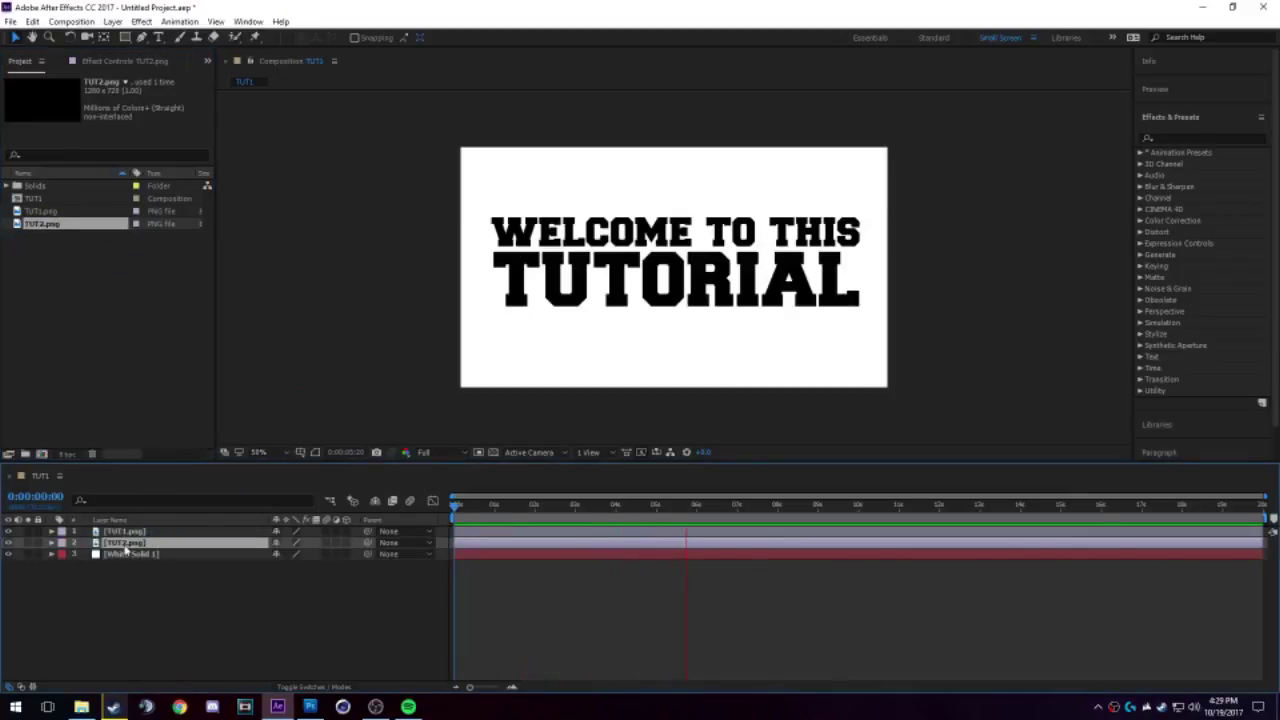
# Enable Position keyframing on the TUT1.png layer at the start of the timeline.
pyautogui.click(121, 533)
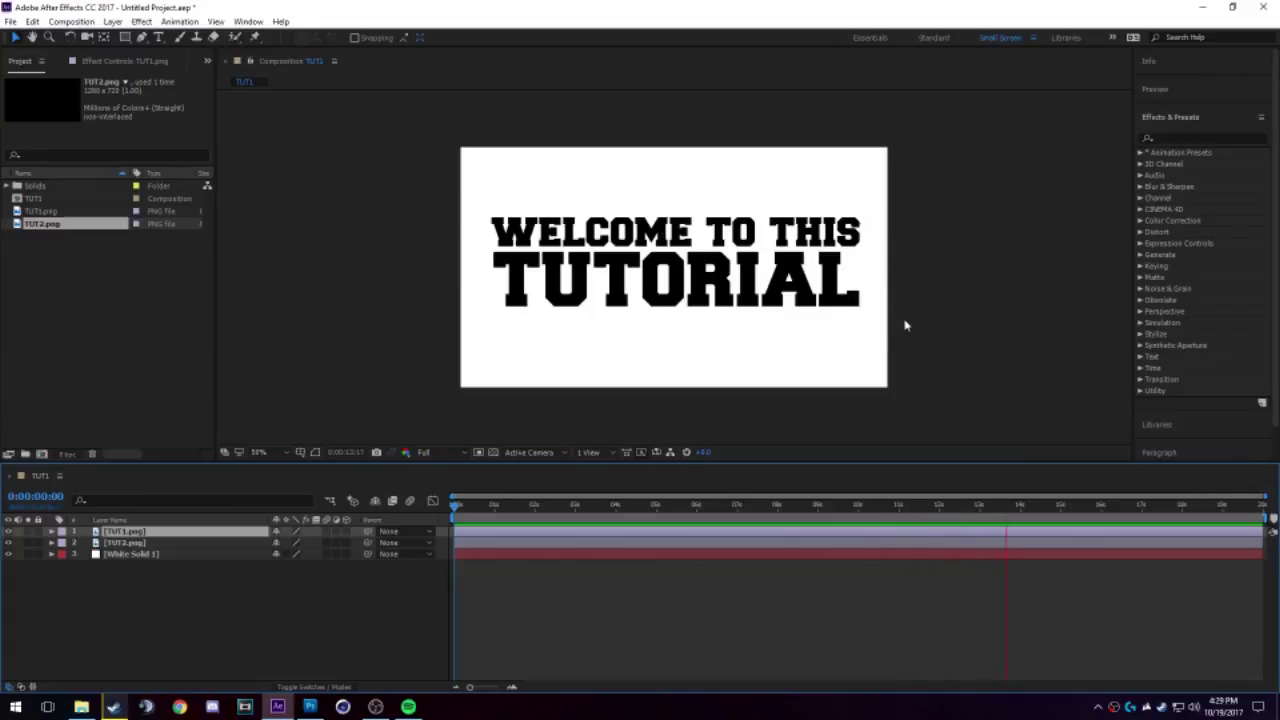
pyautogui.moveTo(455, 512); pyautogui.dragTo(388, 541)
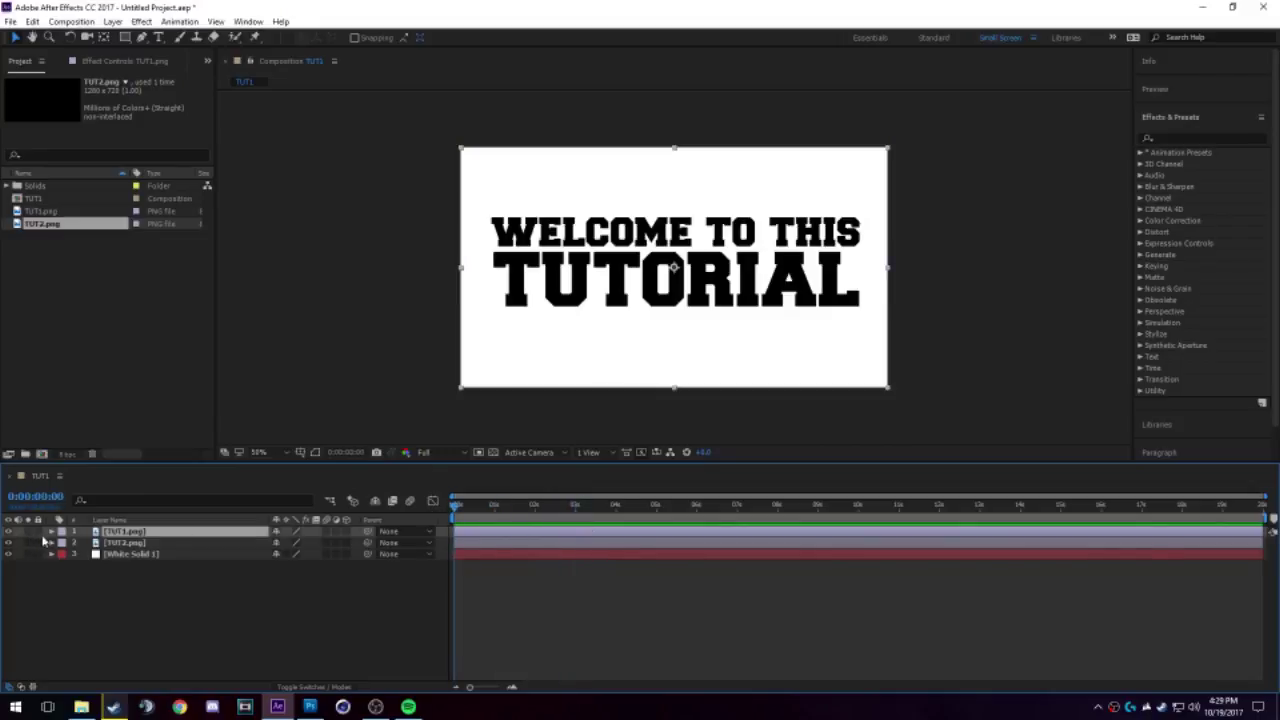
pyautogui.click(52, 532)
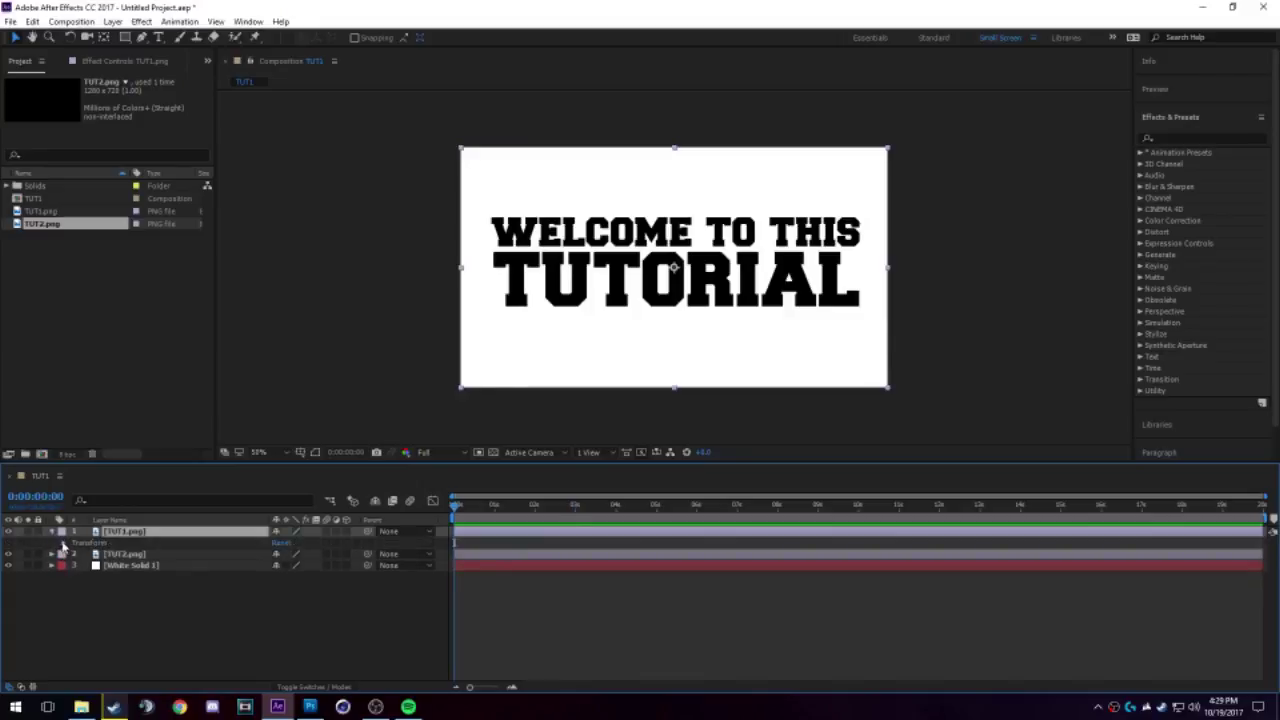
pyautogui.click(63, 542)
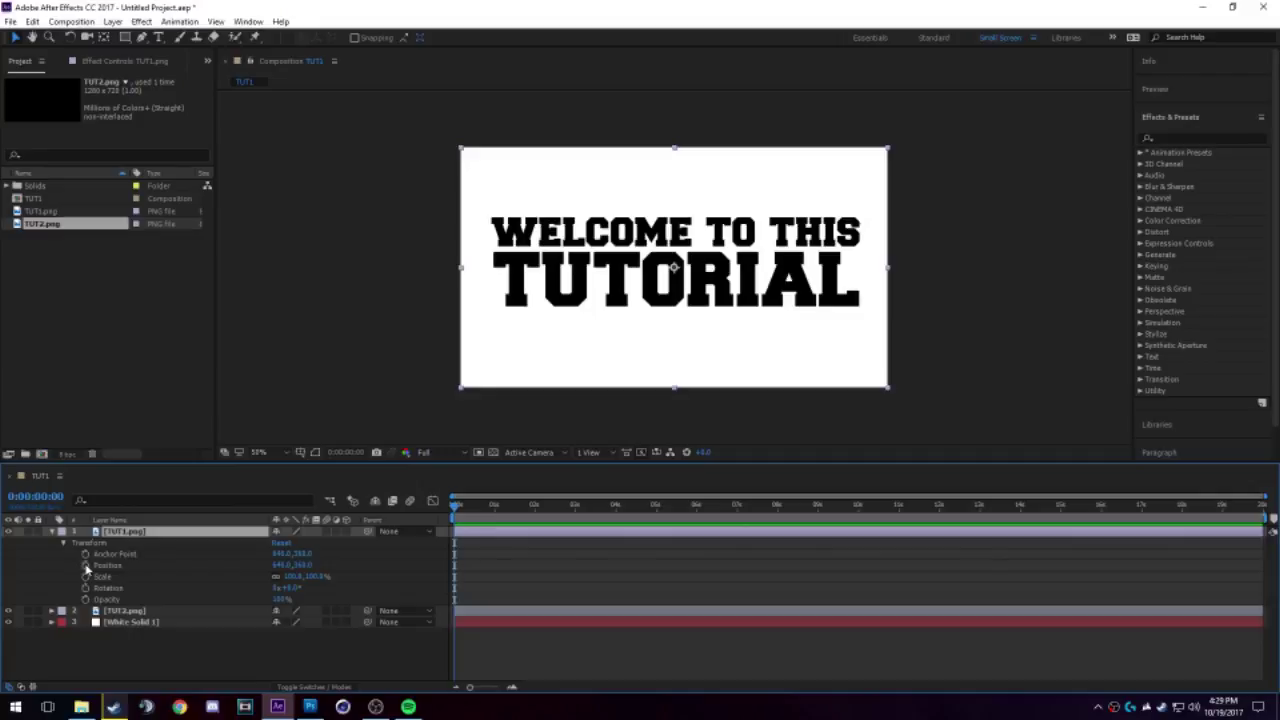
pyautogui.click(85, 565)
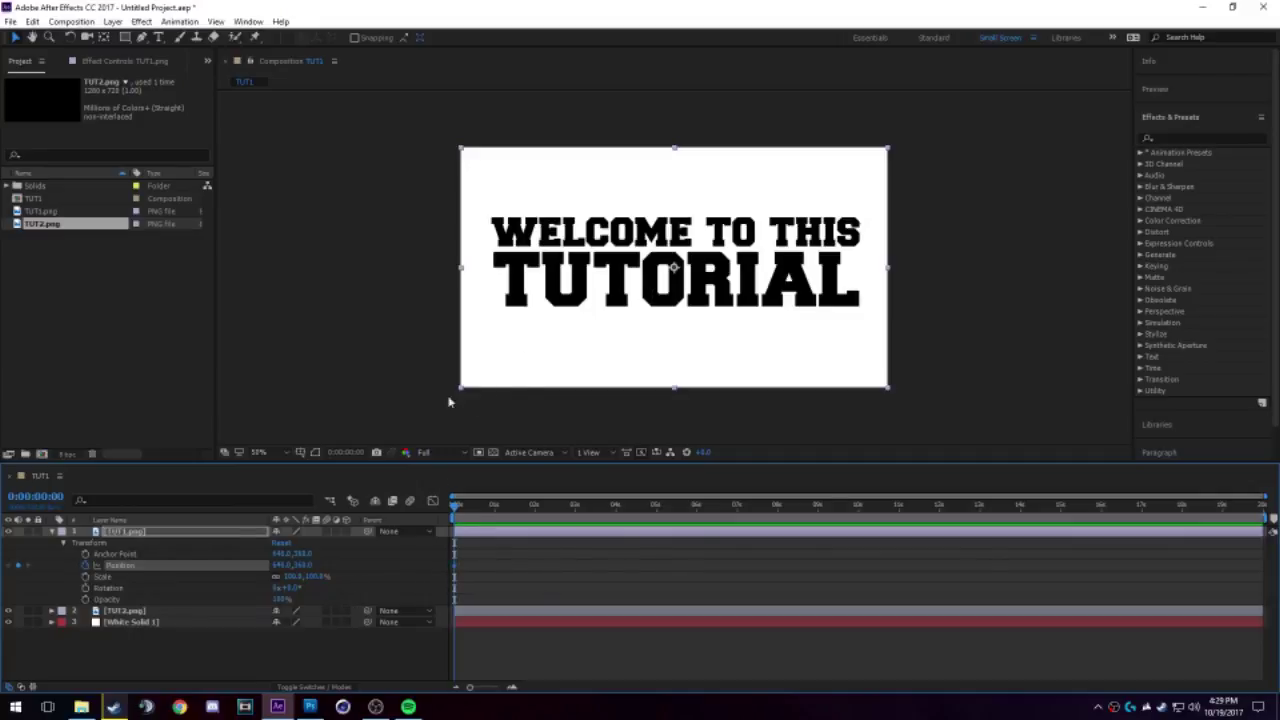
# Move TUT1.png's Position keyframe to about 1 second, shift the text off-canvas left to about X -554 at time zero, and preview.
pyautogui.moveTo(456, 566); pyautogui.dragTo(494, 566)
pyautogui.moveTo(776, 233); pyautogui.dragTo(380, 222)
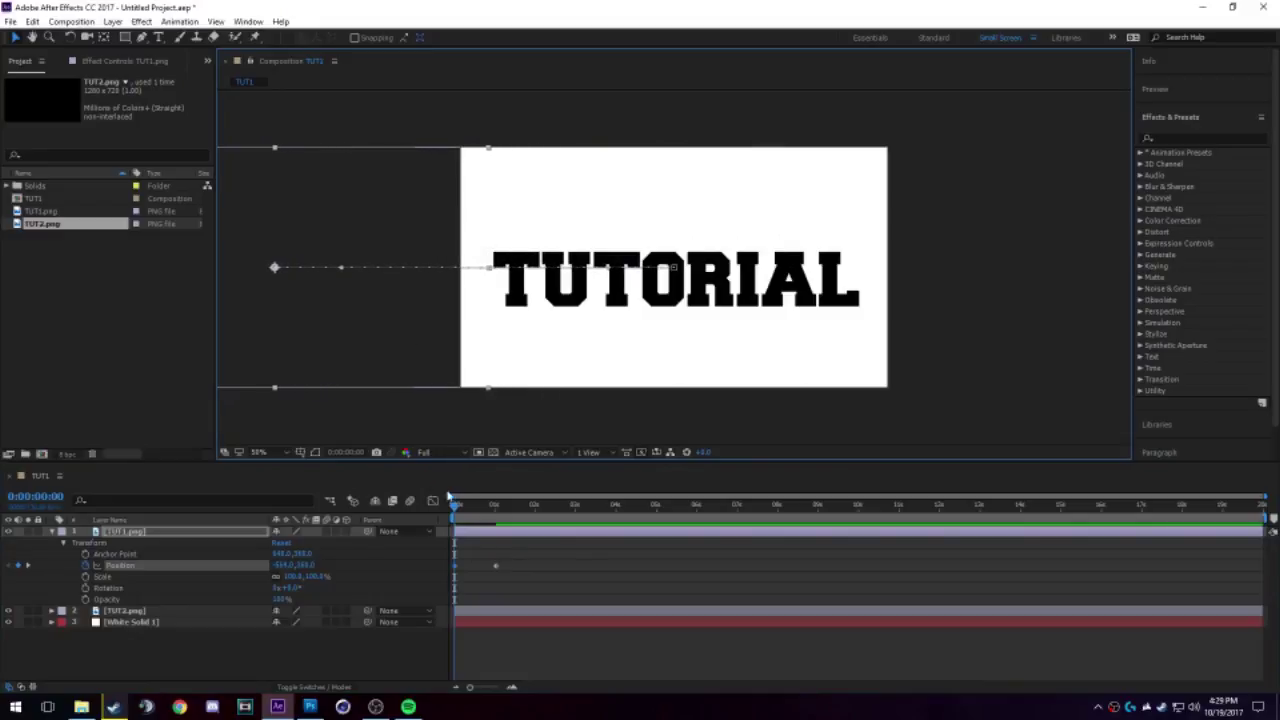
pyautogui.moveTo(458, 508)
pyautogui.mouseDown()
pyautogui.moveTo(514, 510)
pyautogui.moveTo(453, 509)
pyautogui.mouseUp()
pyautogui.press('space')
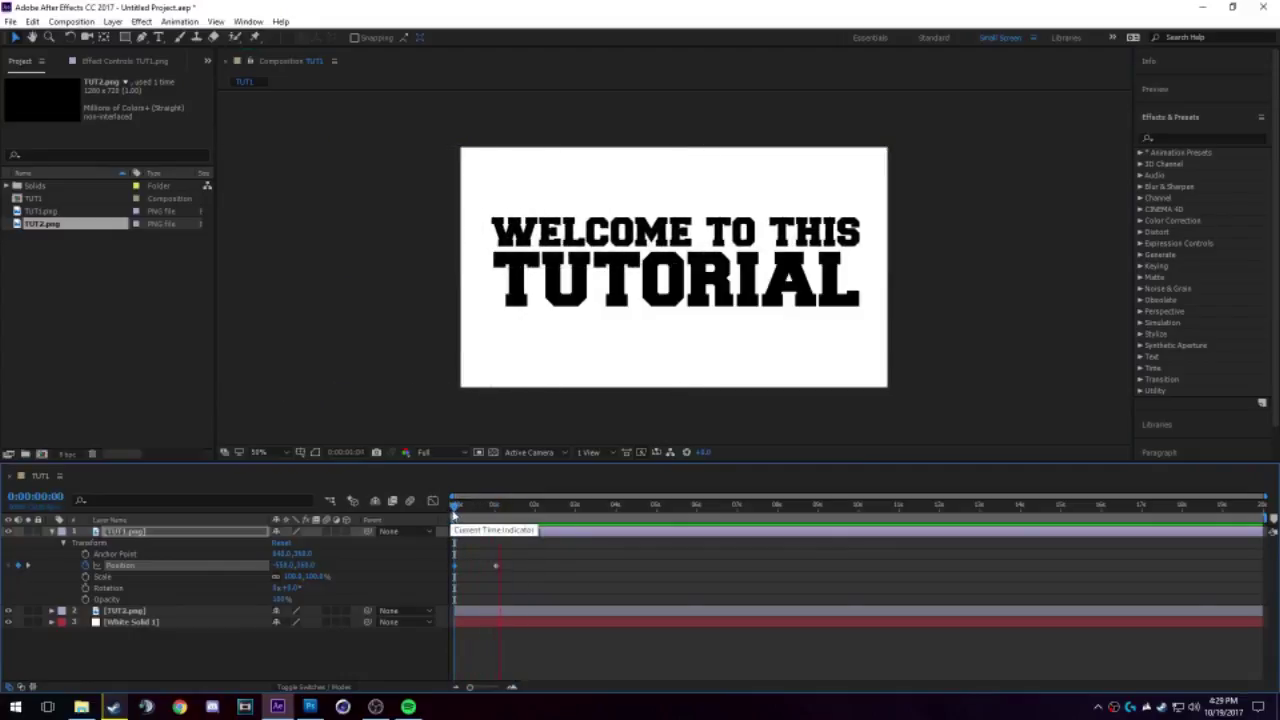
# Retime TUT1.png's ending Position keyframe to about half a second and preview the faster slide-in from the start.
pyautogui.click(495, 567)
pyautogui.click(495, 567)
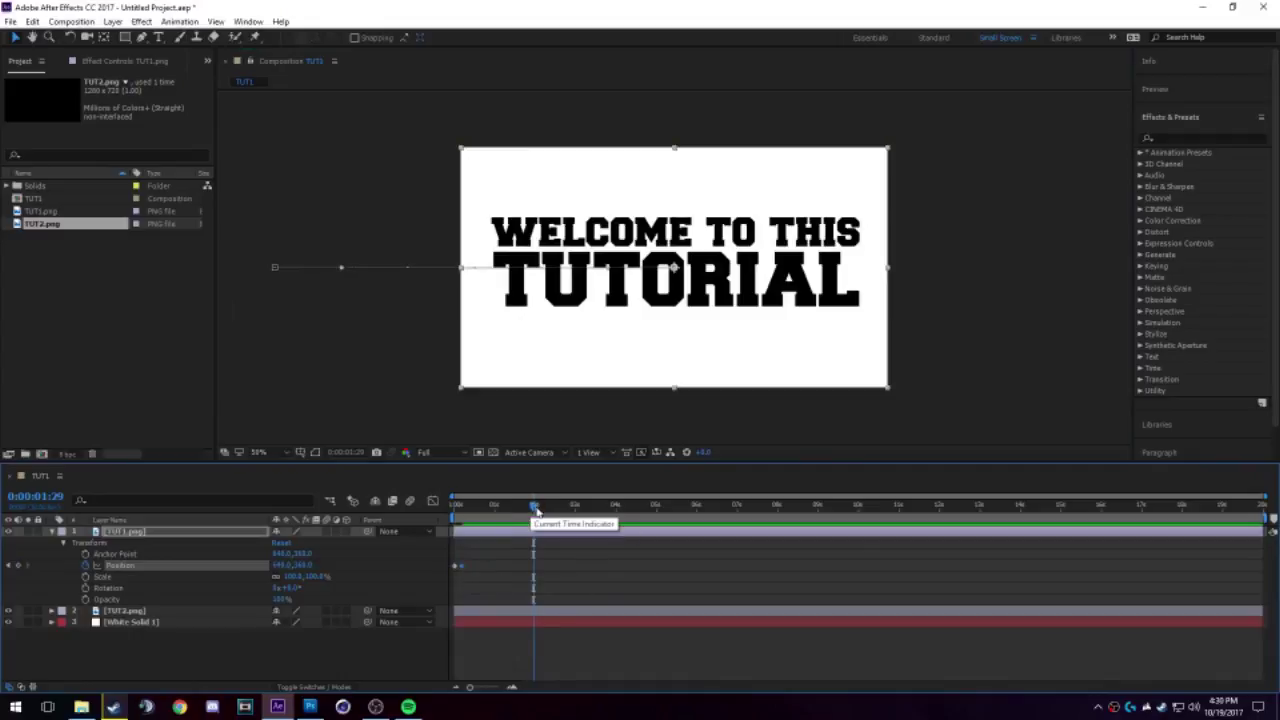
pyautogui.moveTo(533, 507); pyautogui.dragTo(453, 510)
pyautogui.press('space')
pyautogui.press('space')
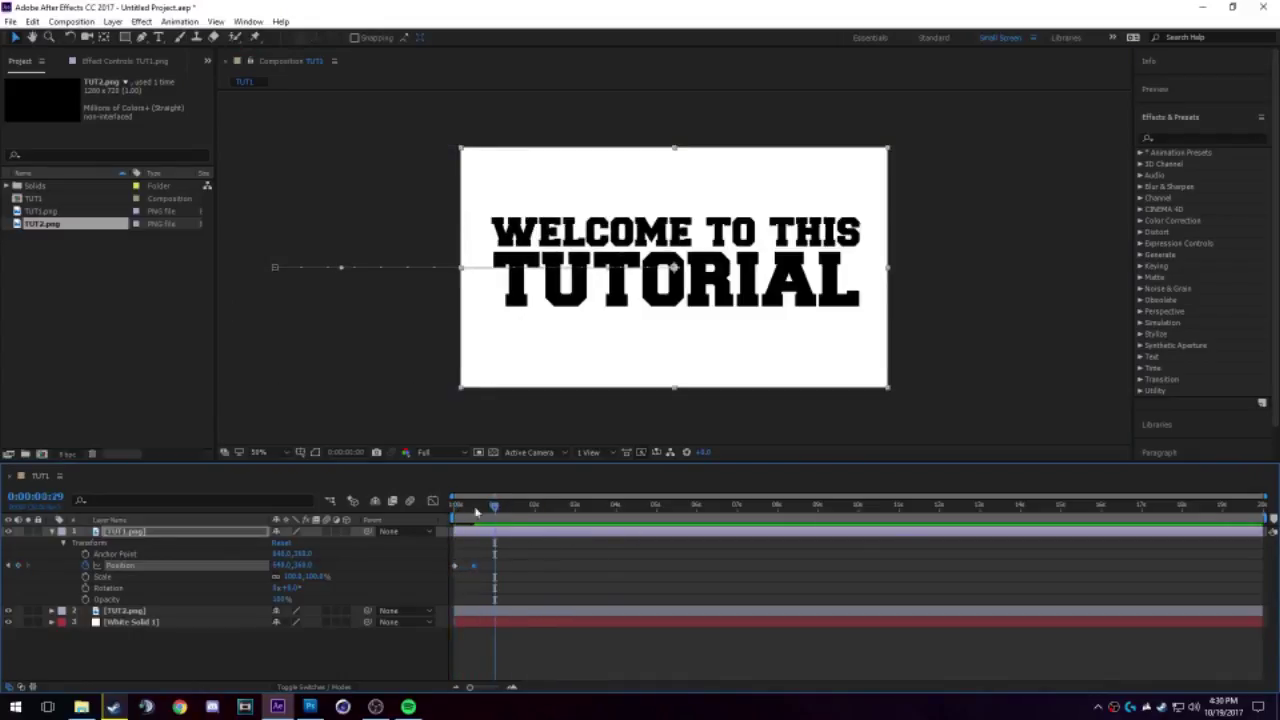
pyautogui.moveTo(492, 507); pyautogui.dragTo(455, 508)
pyautogui.press('space')
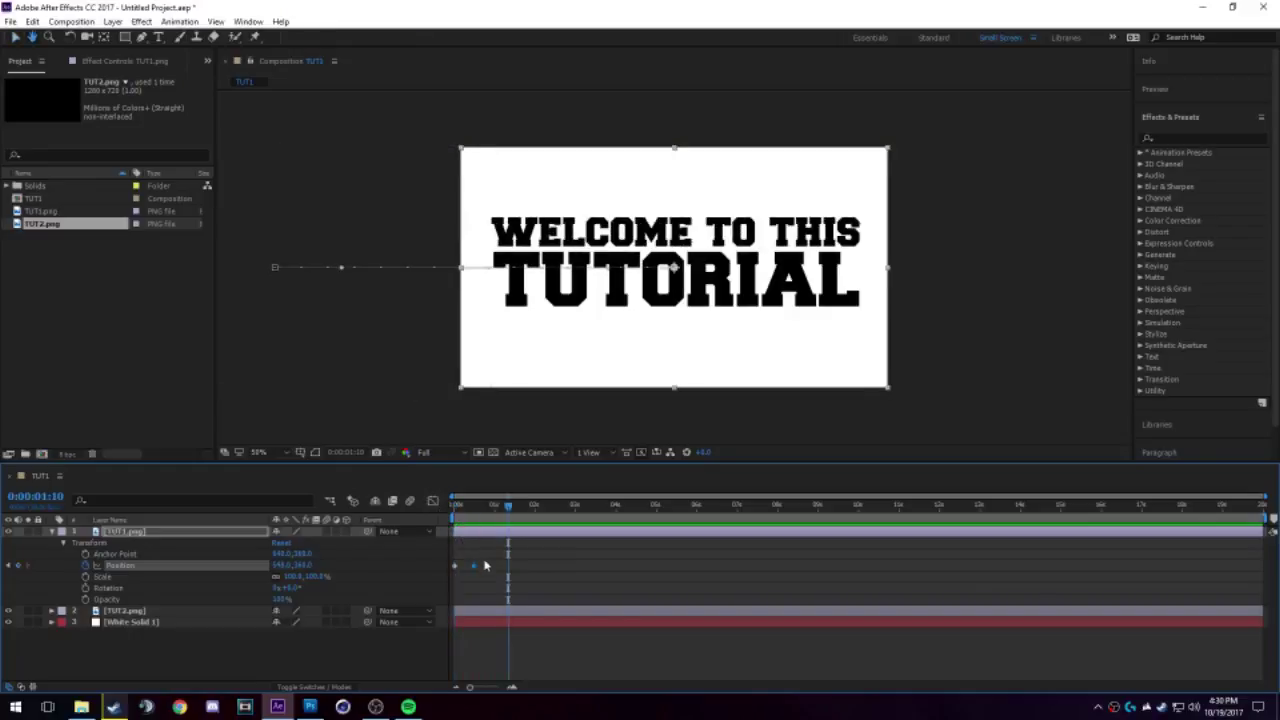
# Move TUT1.png's ending Position keyframe slightly earlier, to about 0.4 seconds, and preview the slide-in.
pyautogui.moveTo(474, 567); pyautogui.dragTo(469, 571)
pyautogui.press('space')
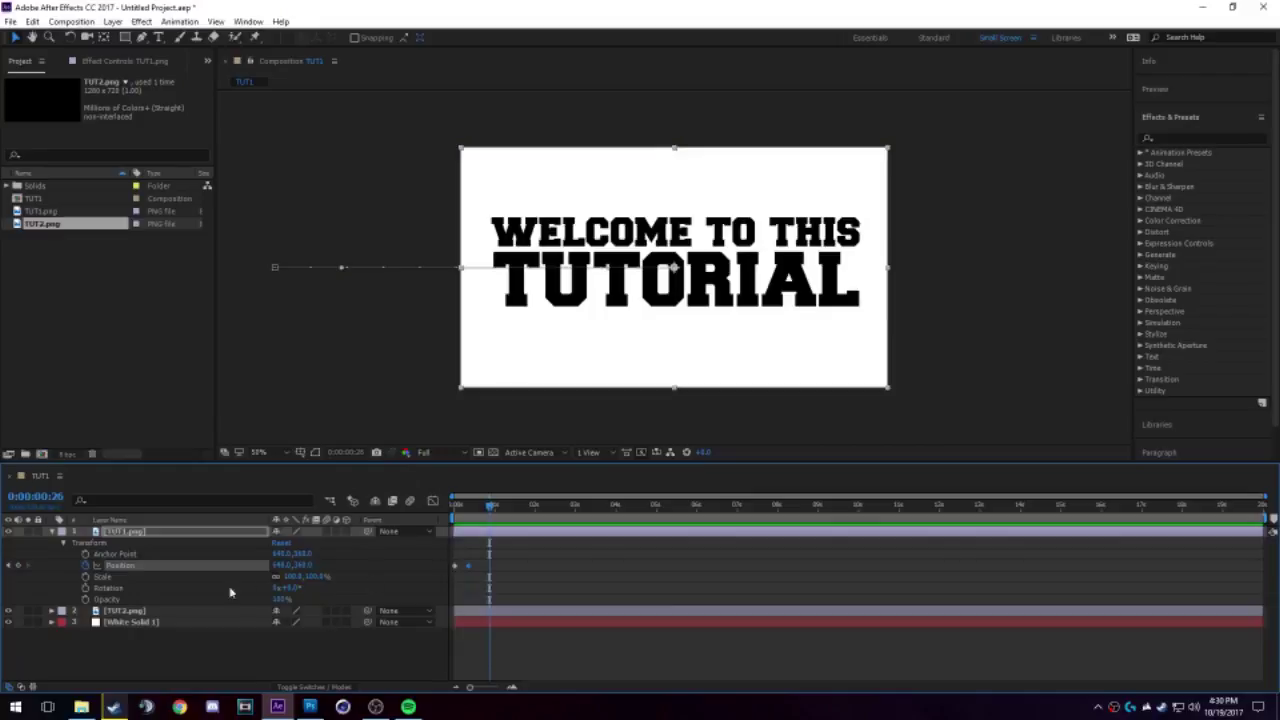
pyautogui.click(53, 532)
# Keyframe TUT2.png's Scale at about 1350% at 0:00:00:26 and trim the layer so it starts at that frame.
pyautogui.click(52, 543)
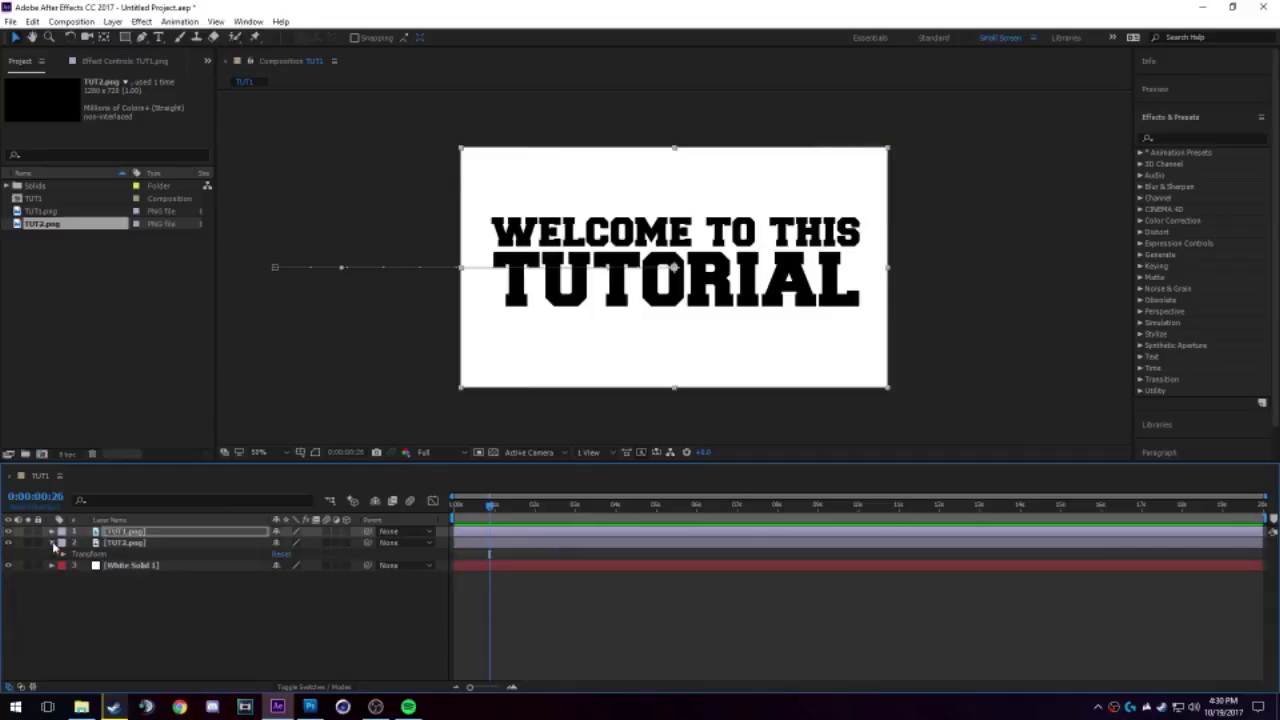
pyautogui.click(63, 554)
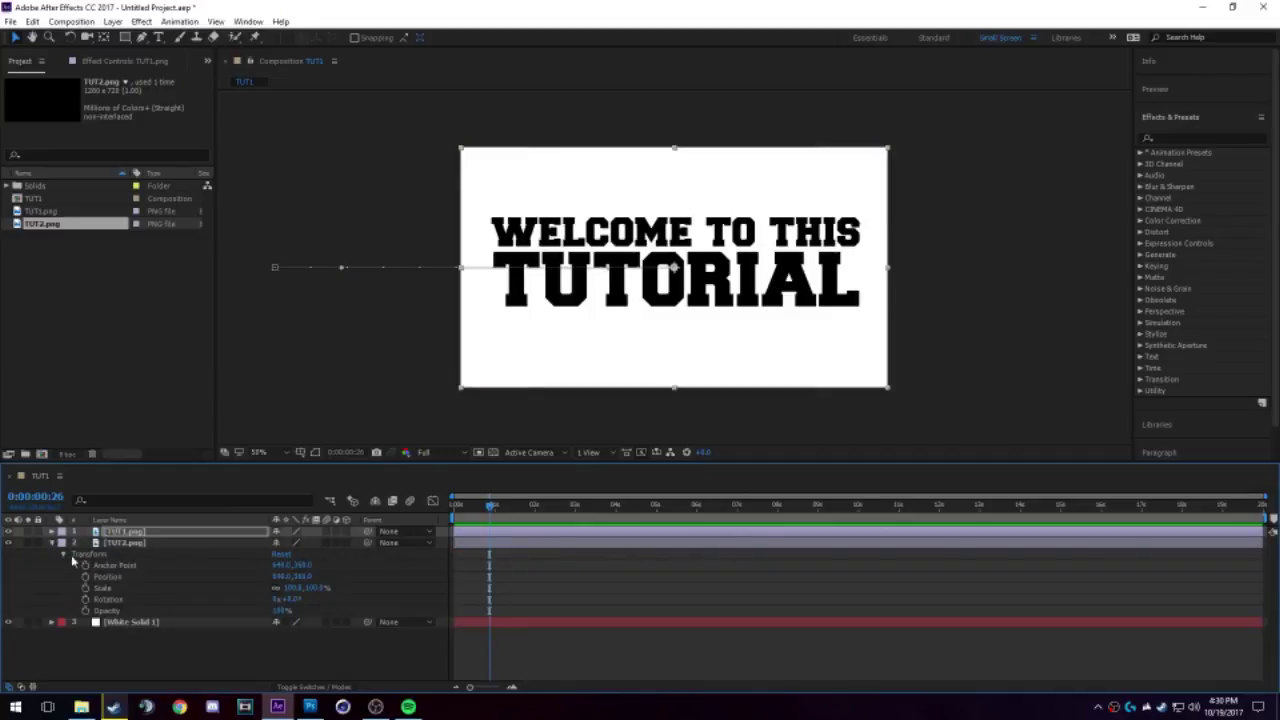
pyautogui.click(86, 588)
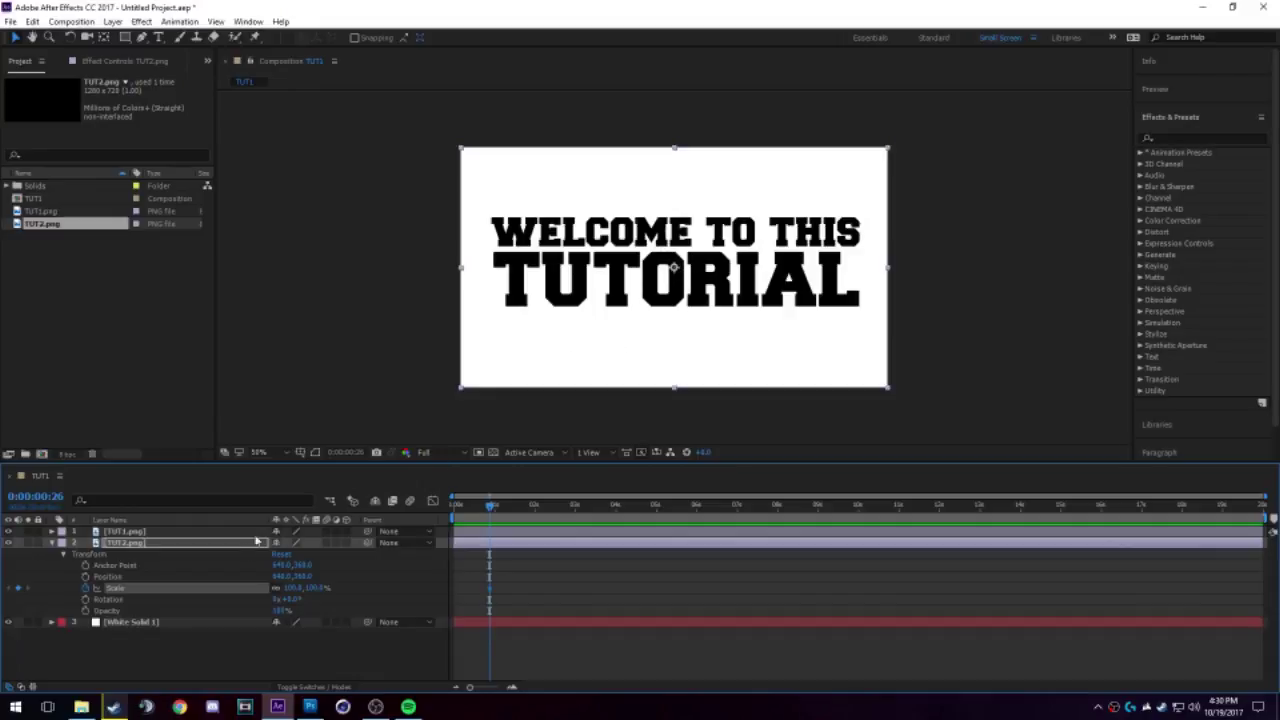
pyautogui.moveTo(288, 588); pyautogui.dragTo(1086, 608)
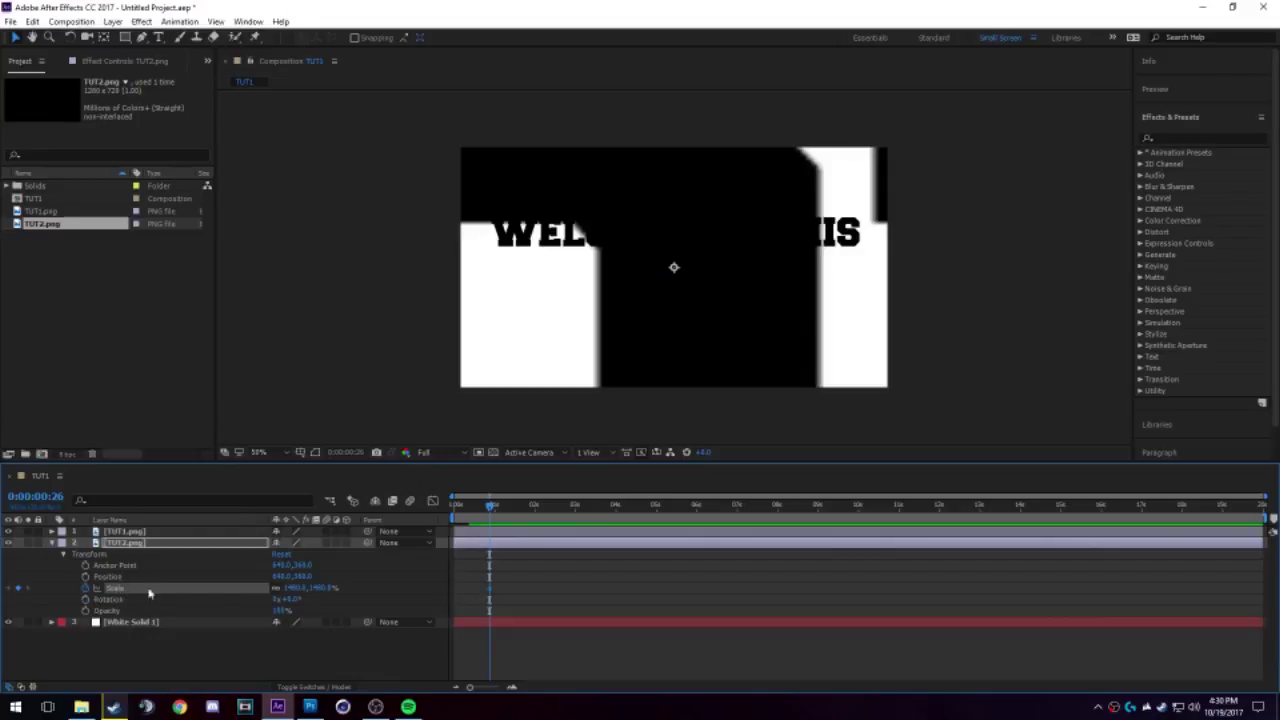
pyautogui.moveTo(295, 588); pyautogui.dragTo(208, 580)
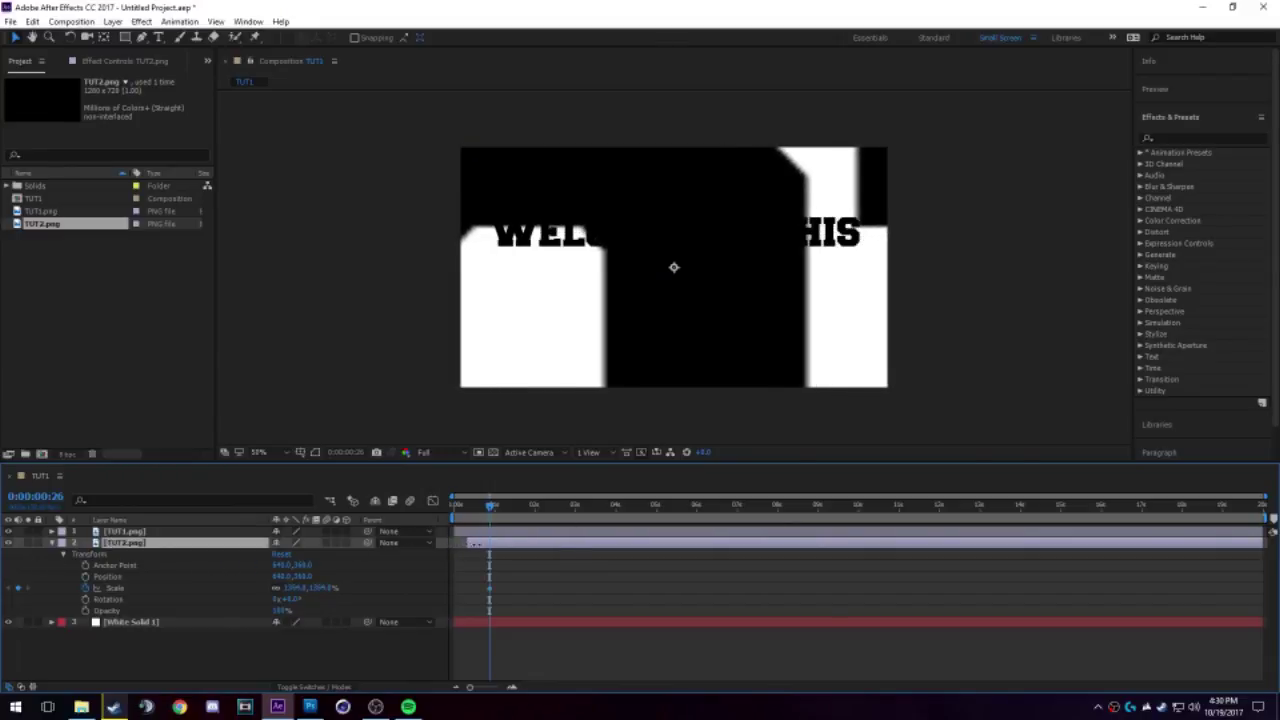
pyautogui.click(497, 511)
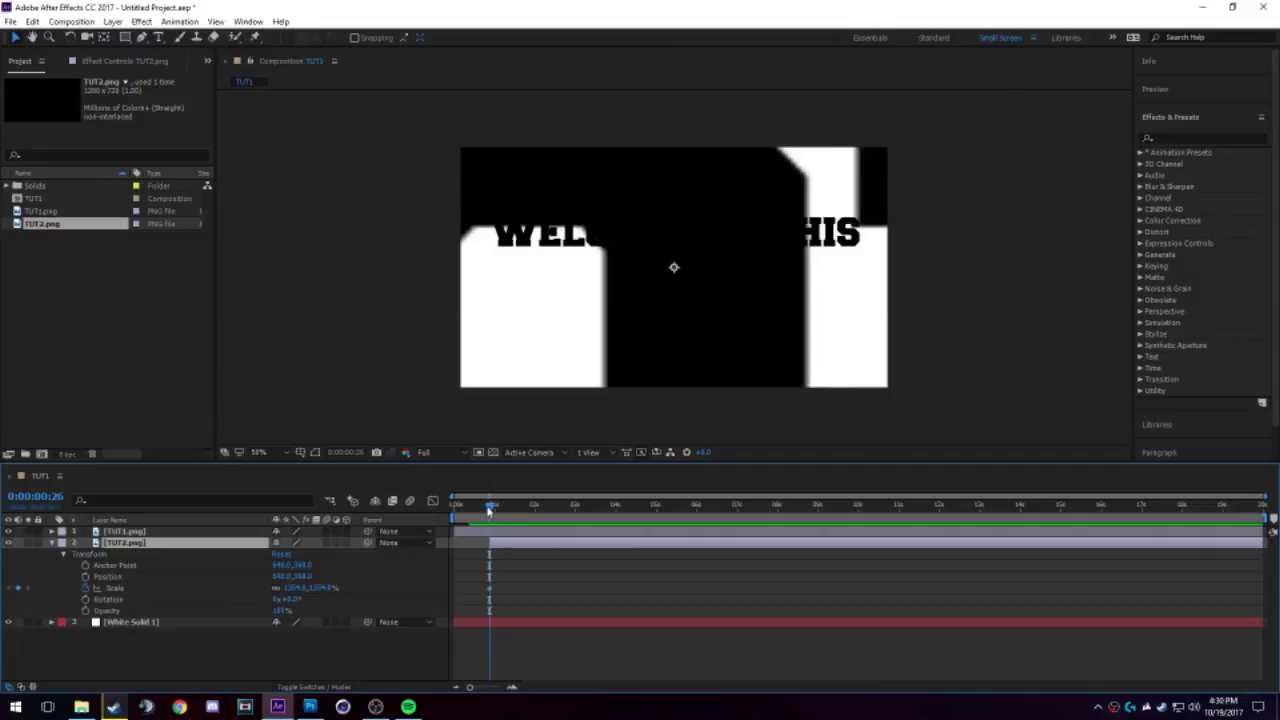
pyautogui.moveTo(480, 509); pyautogui.dragTo(455, 509)
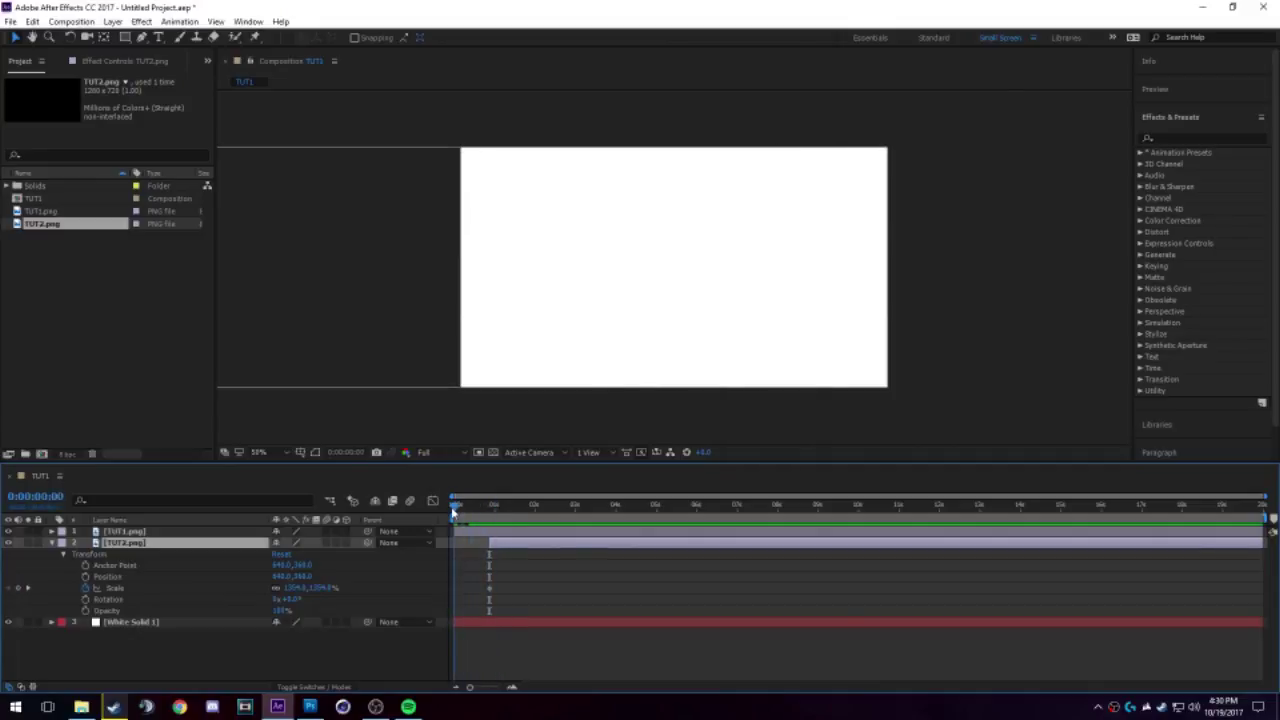
# Add a 100% Scale keyframe to TUT2.png at 0:00:01:01.
pyautogui.moveTo(455, 509); pyautogui.dragTo(495, 509)
pyautogui.click(298, 588)
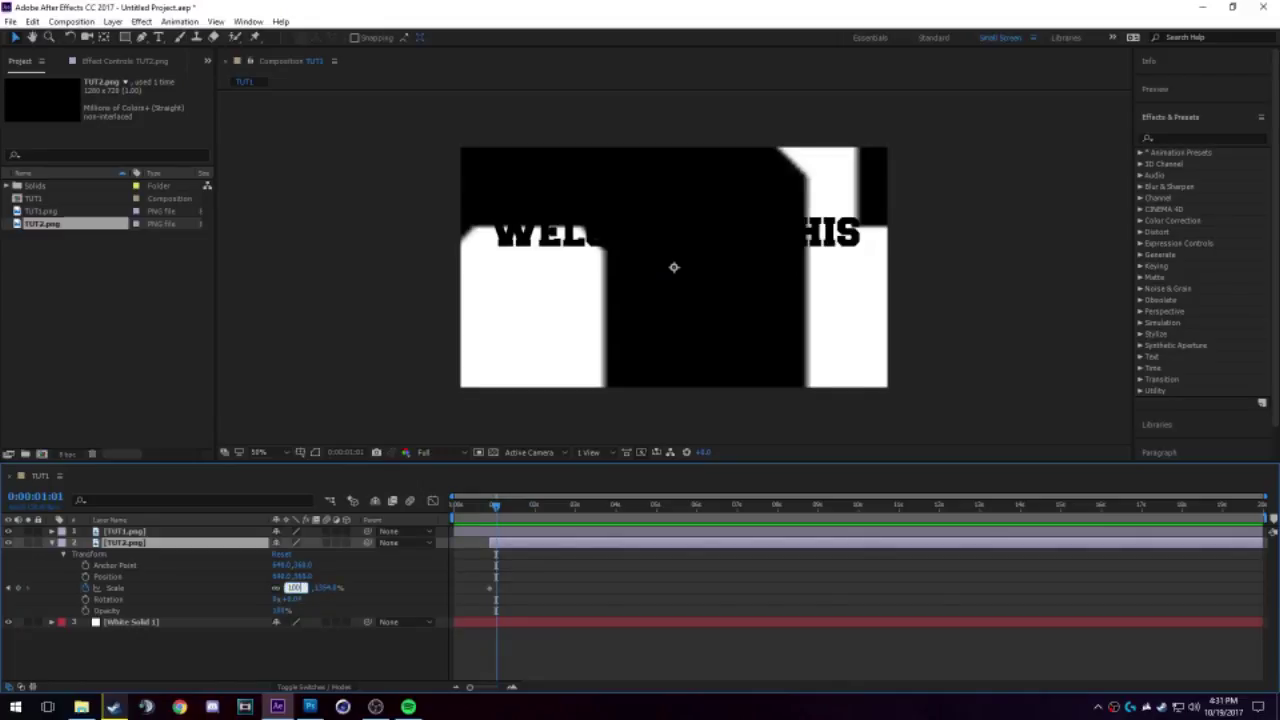
pyautogui.write('100')
pyautogui.press('Return')
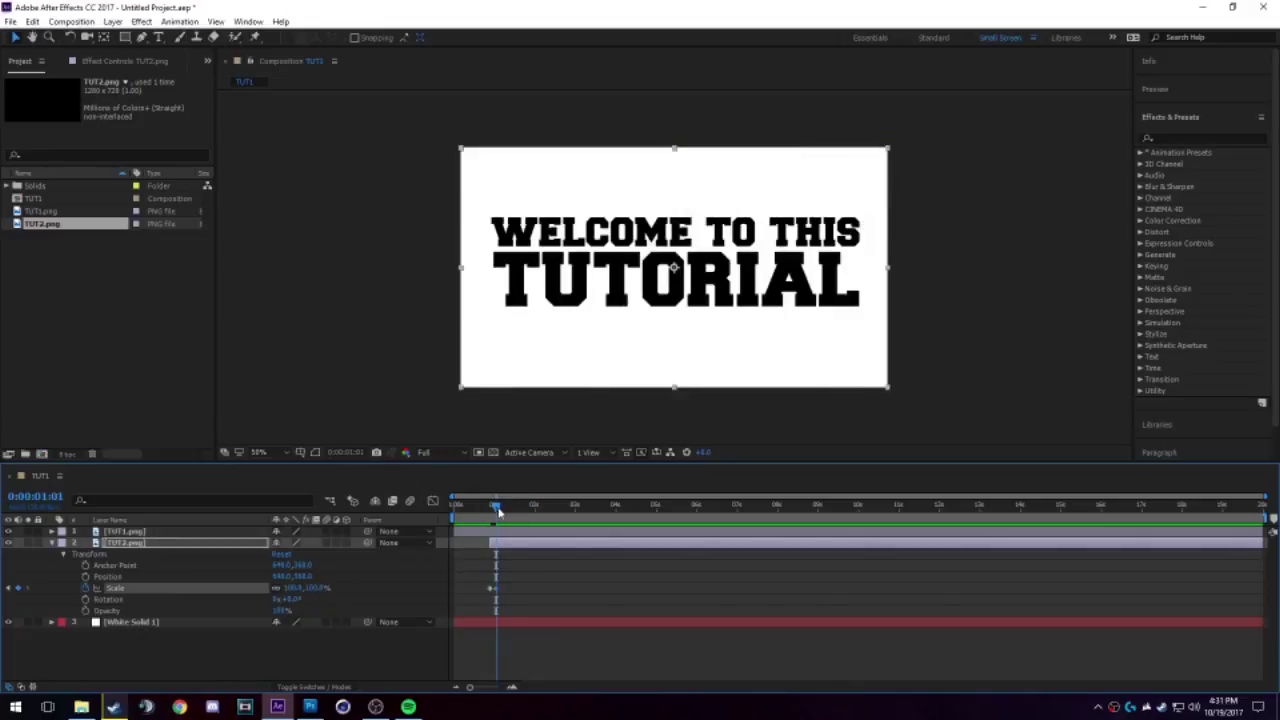
# Preview the scale-down, retime TUT2.png's ending Scale keyframe to about 1.2 seconds, and replay the animation.
pyautogui.moveTo(497, 512); pyautogui.dragTo(450, 510)
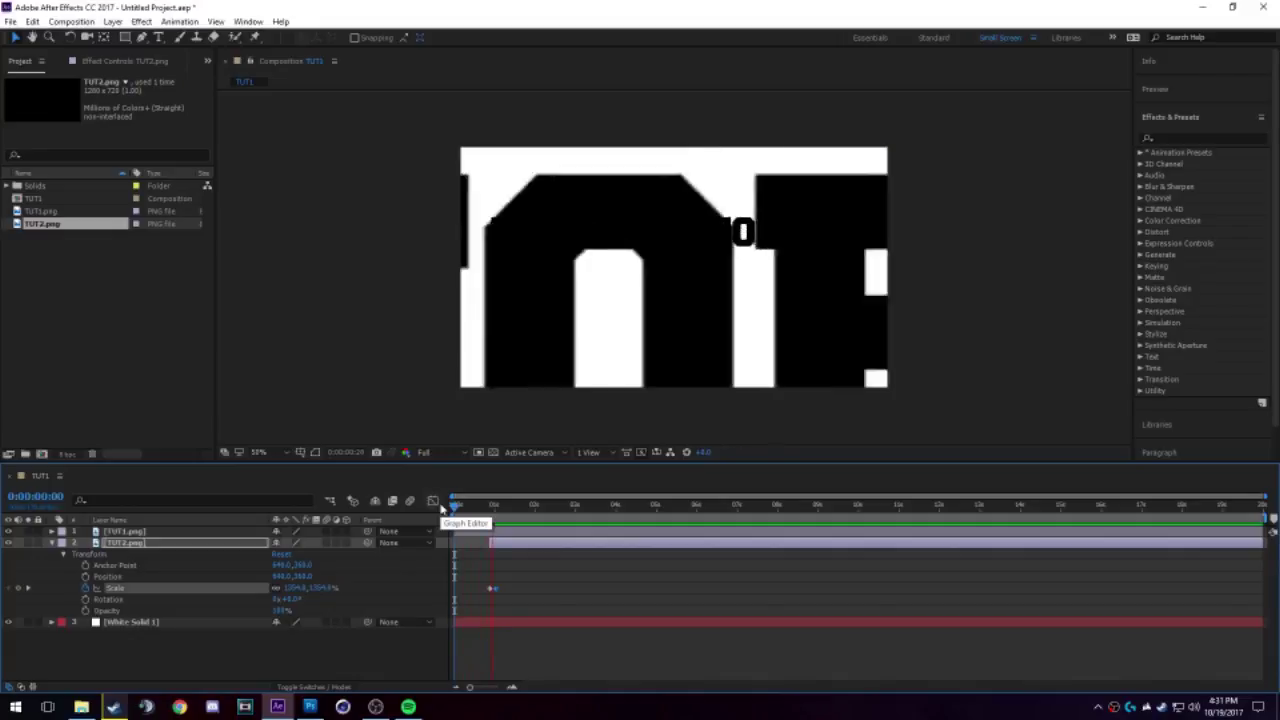
pyautogui.press('space')
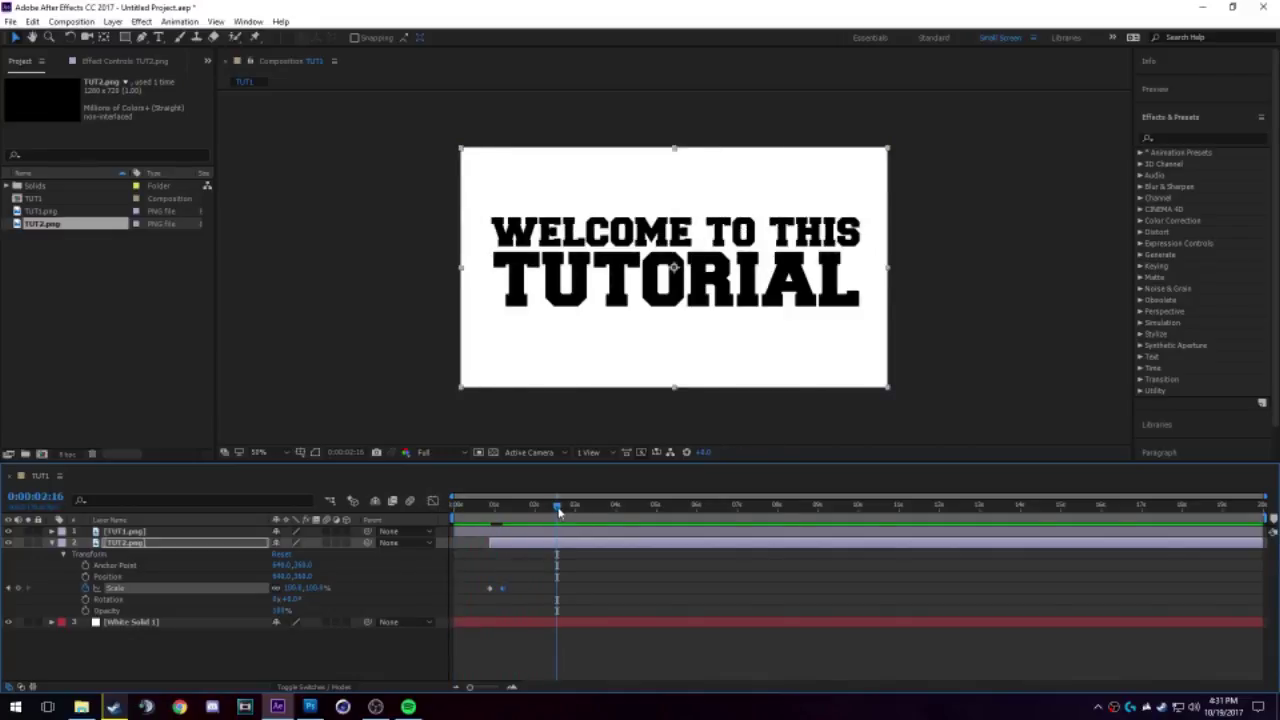
pyautogui.moveTo(558, 509); pyautogui.dragTo(472, 509)
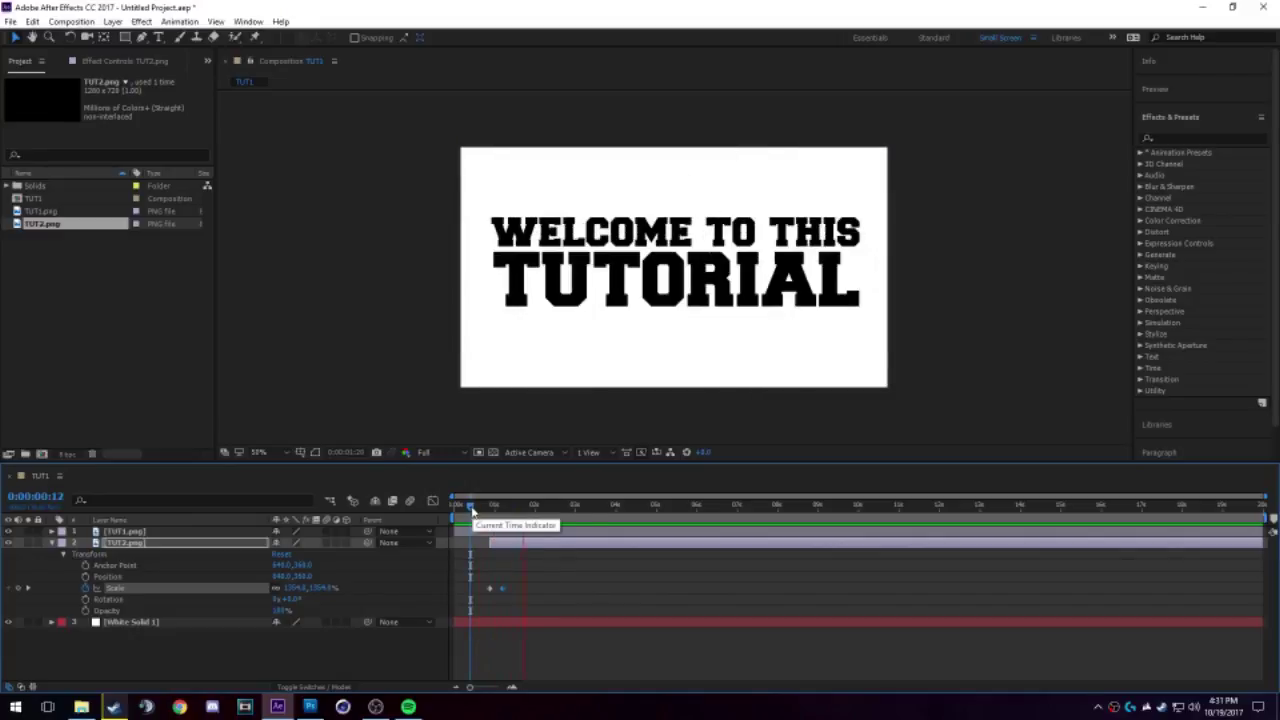
pyautogui.click(488, 543)
pyautogui.moveTo(552, 506); pyautogui.dragTo(407, 509)
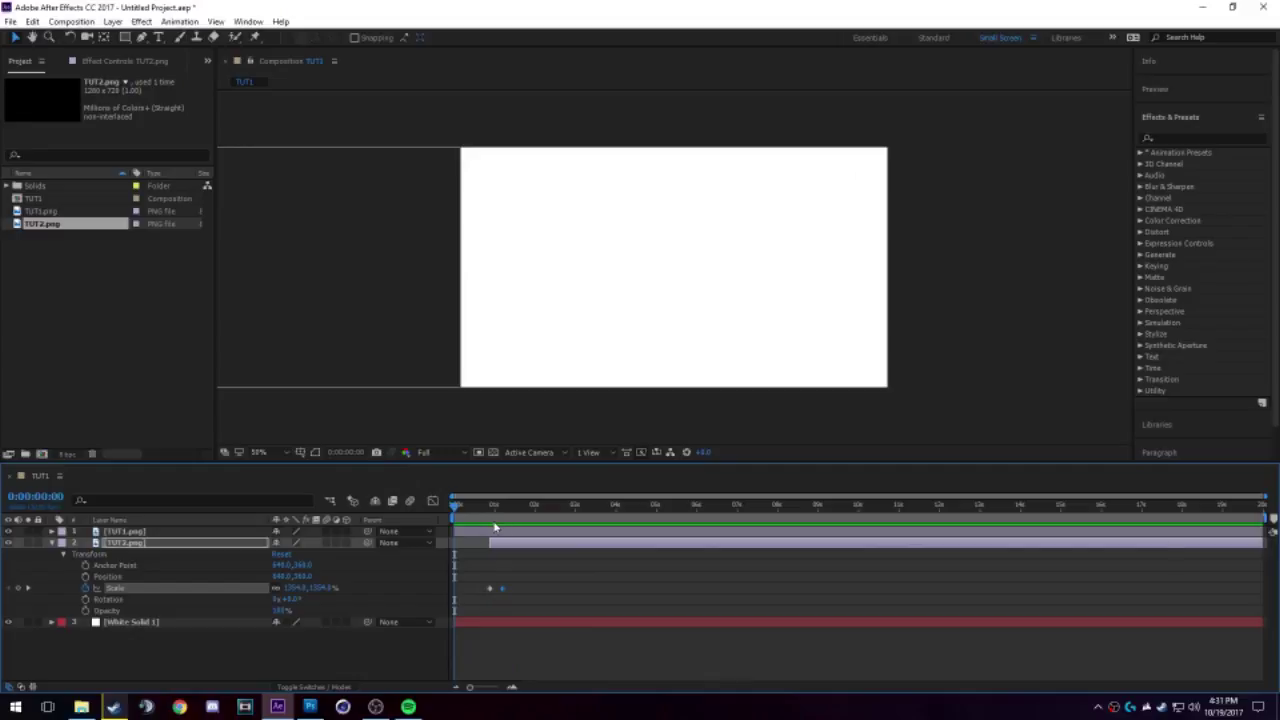
# Delete TUT2.png's starting Scale keyframe at 0:00:00:26.
pyautogui.moveTo(457, 508); pyautogui.dragTo(493, 508)
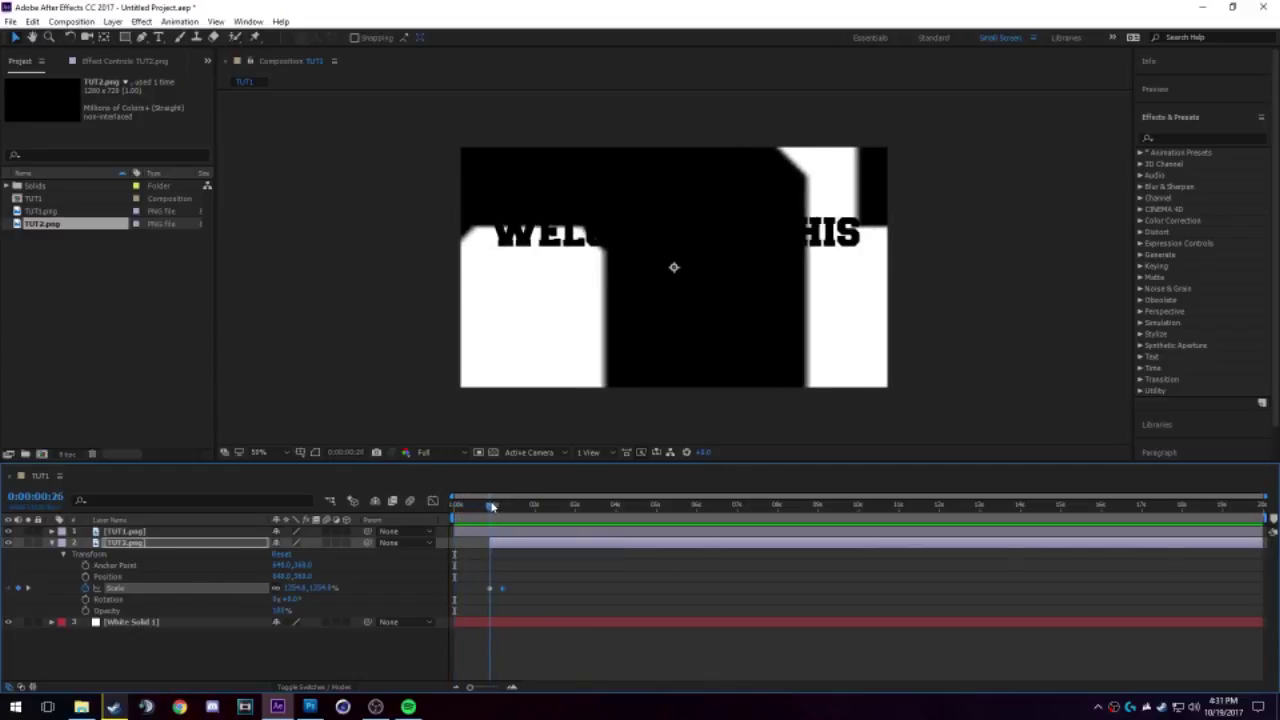
pyautogui.click(491, 591)
pyautogui.click(491, 591)
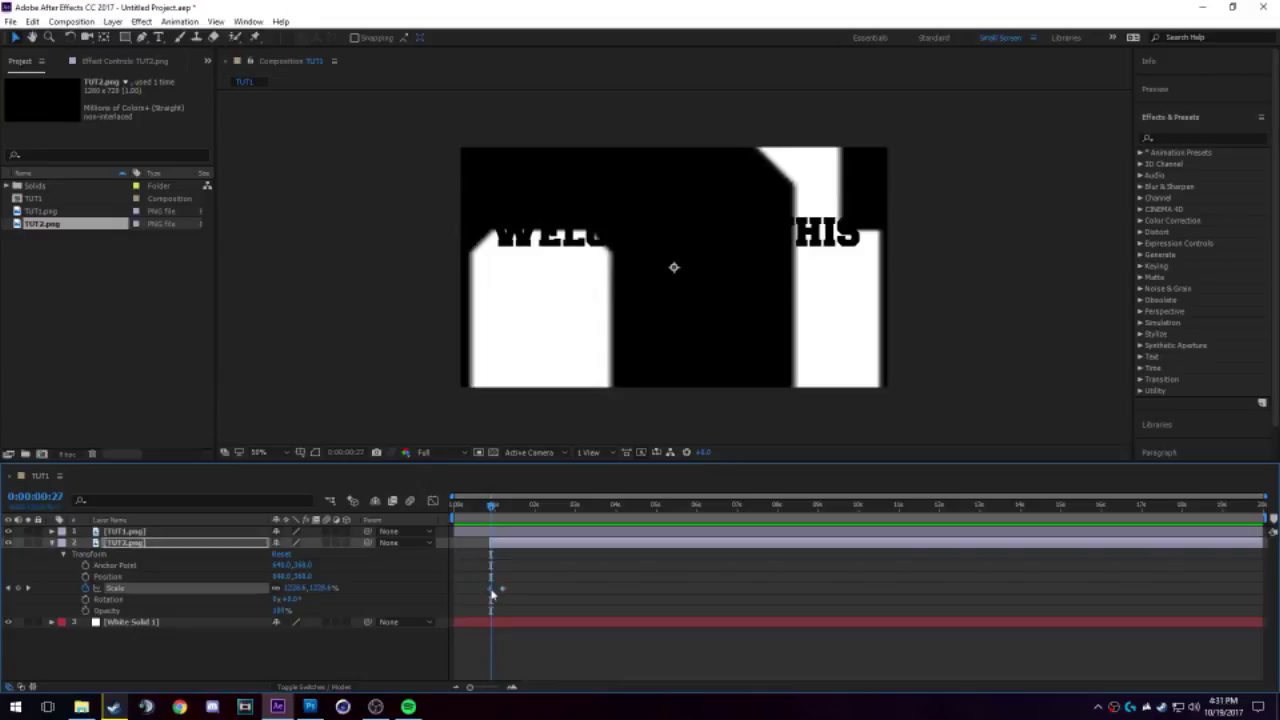
pyautogui.click(491, 507)
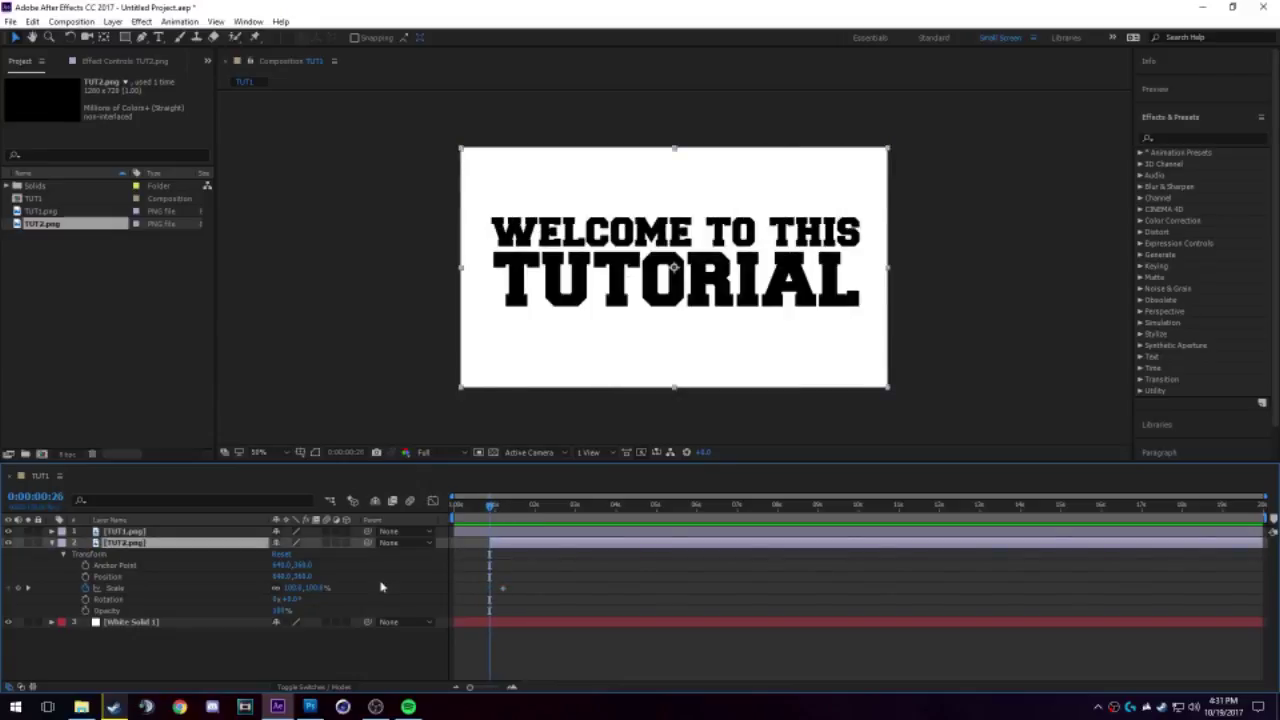
# Try larger starting Scale values for TUT2.png at 0:00:00:26, first about 3700% and then 500%.
pyautogui.moveTo(288, 588); pyautogui.dragTo(917, 597)
pyautogui.moveTo(436, 594); pyautogui.dragTo(805, 582)
pyautogui.moveTo(294, 589); pyautogui.dragTo(550, 587)
pyautogui.moveTo(292, 587); pyautogui.dragTo(592, 590)
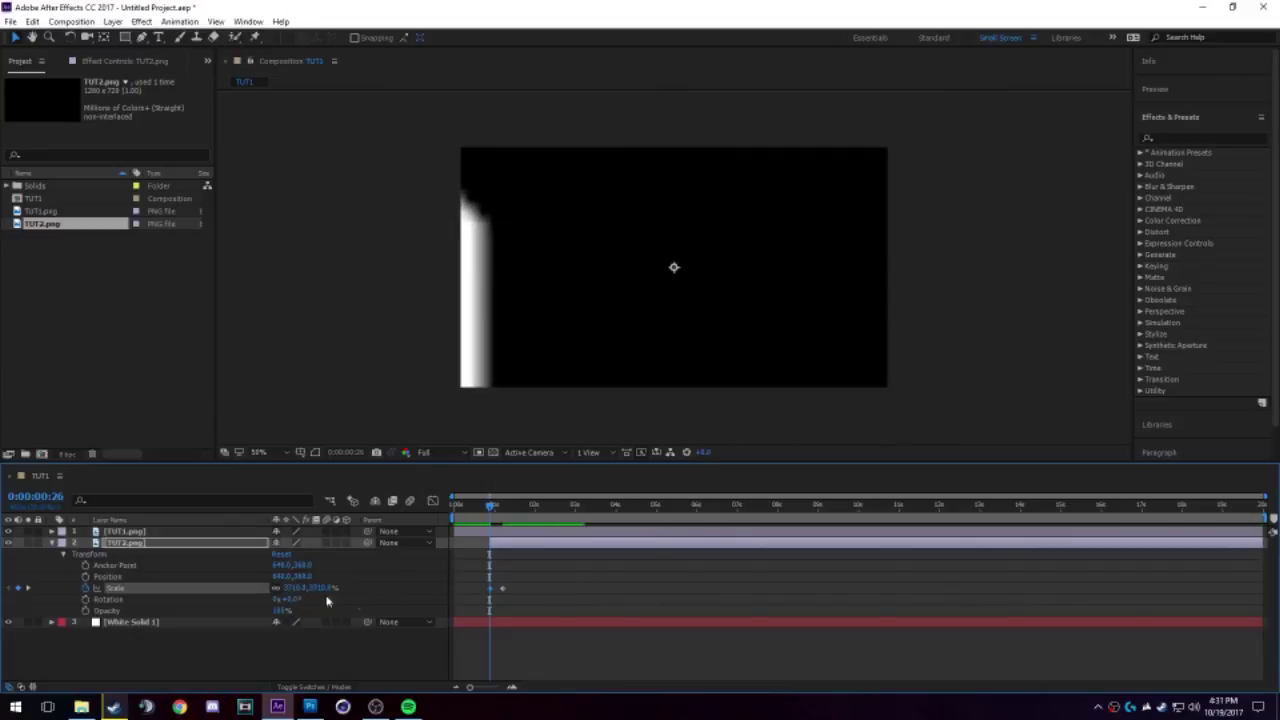
pyautogui.click(295, 589)
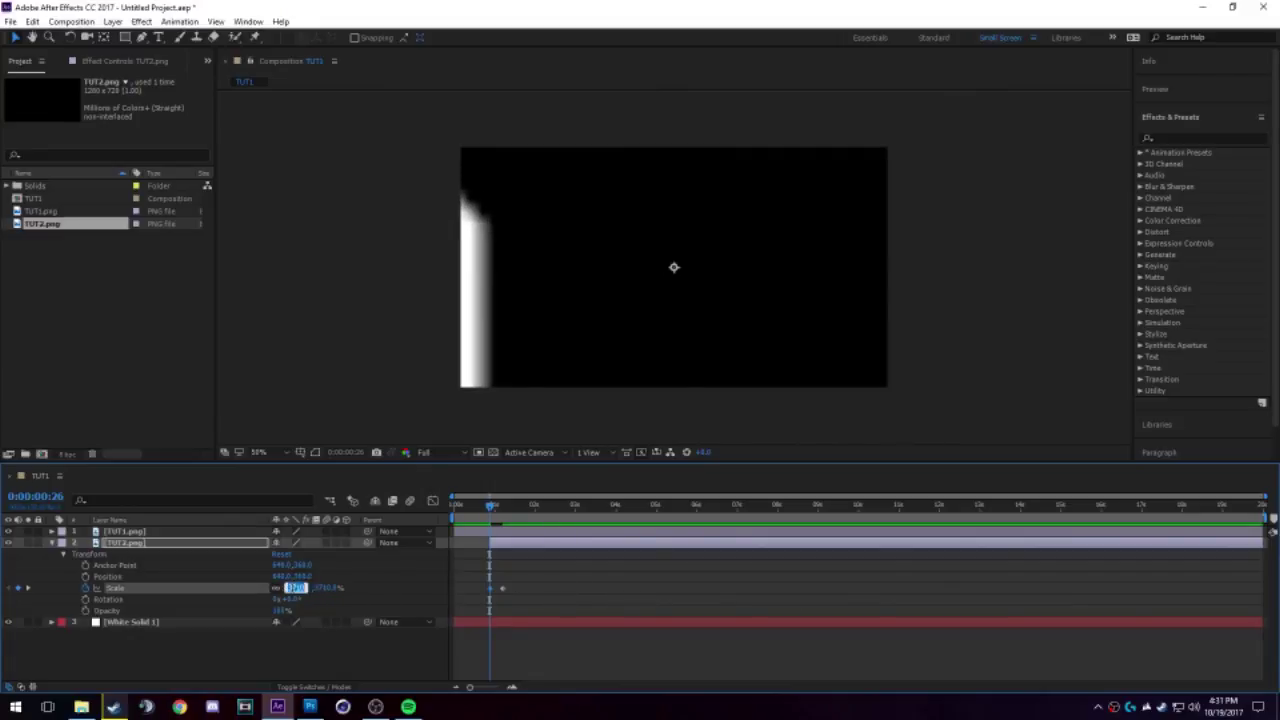
pyautogui.write('500')
pyautogui.press('Return')
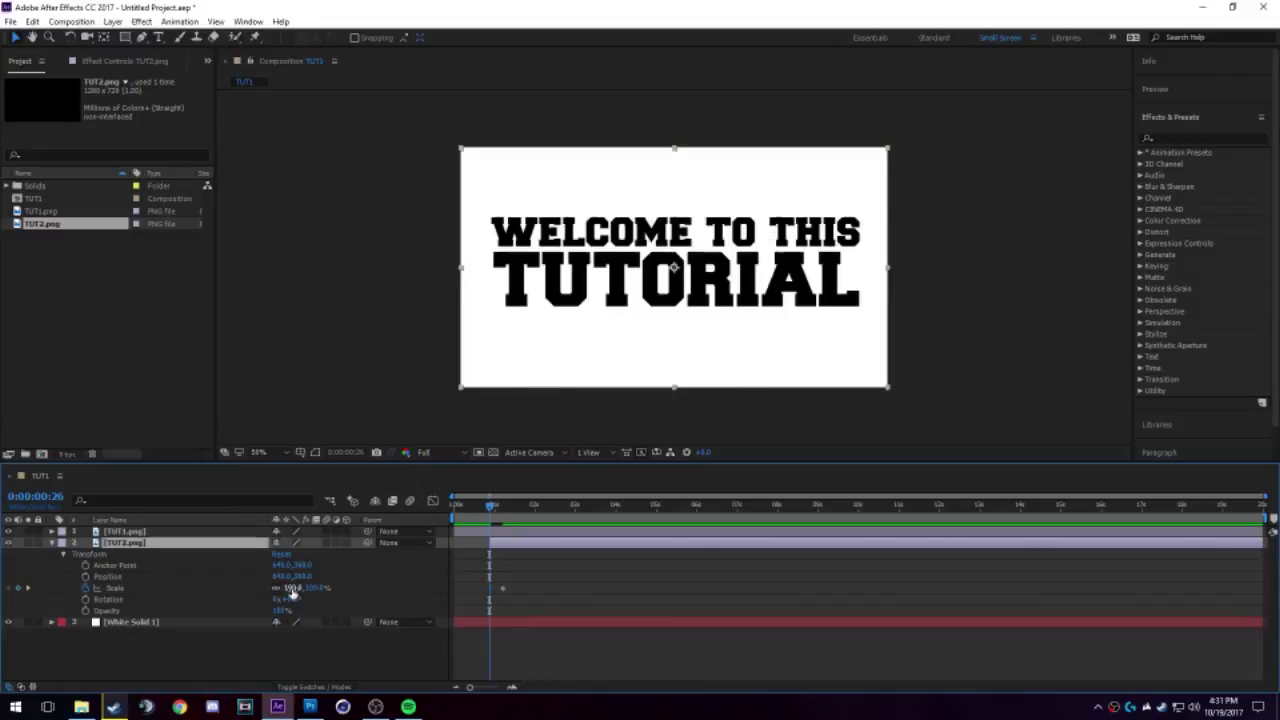
# Set TUT2.png's starting Scale keyframe at 0:00:00:26 to 5000% and preview from the beginning.
pyautogui.click(290, 587)
pyautogui.write('5000')
pyautogui.press('Return')
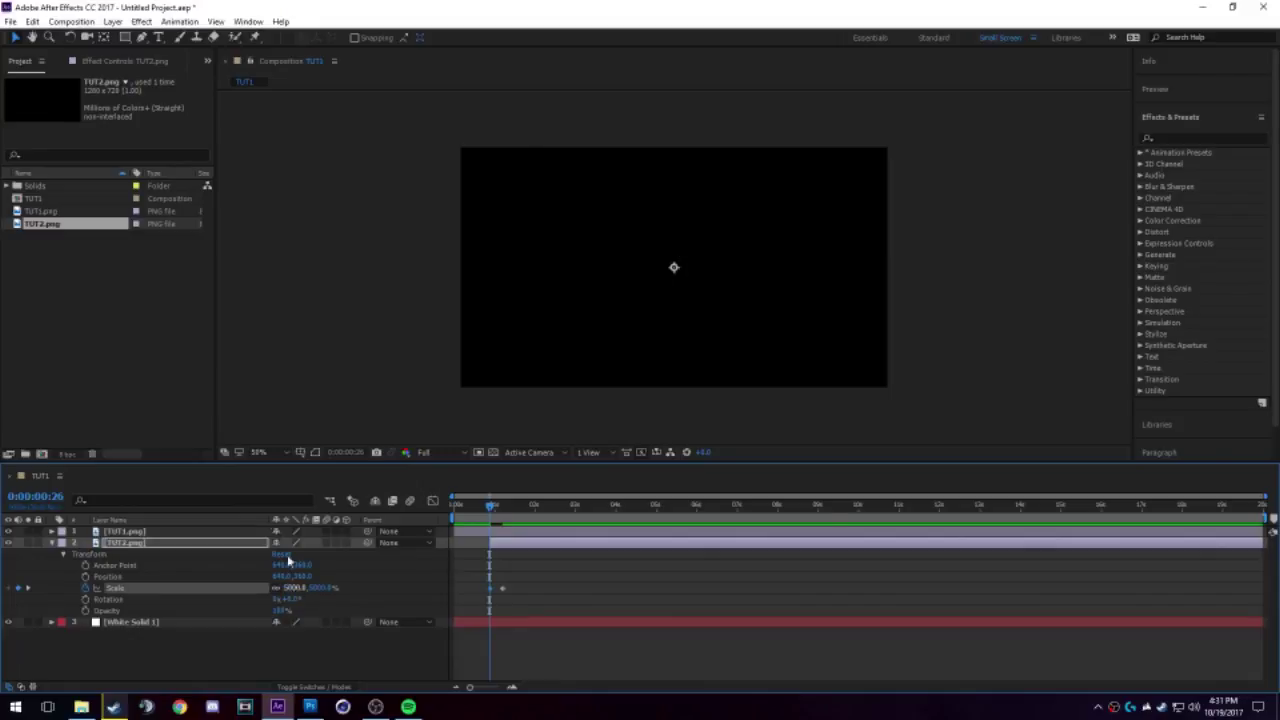
pyautogui.moveTo(490, 506); pyautogui.dragTo(443, 512)
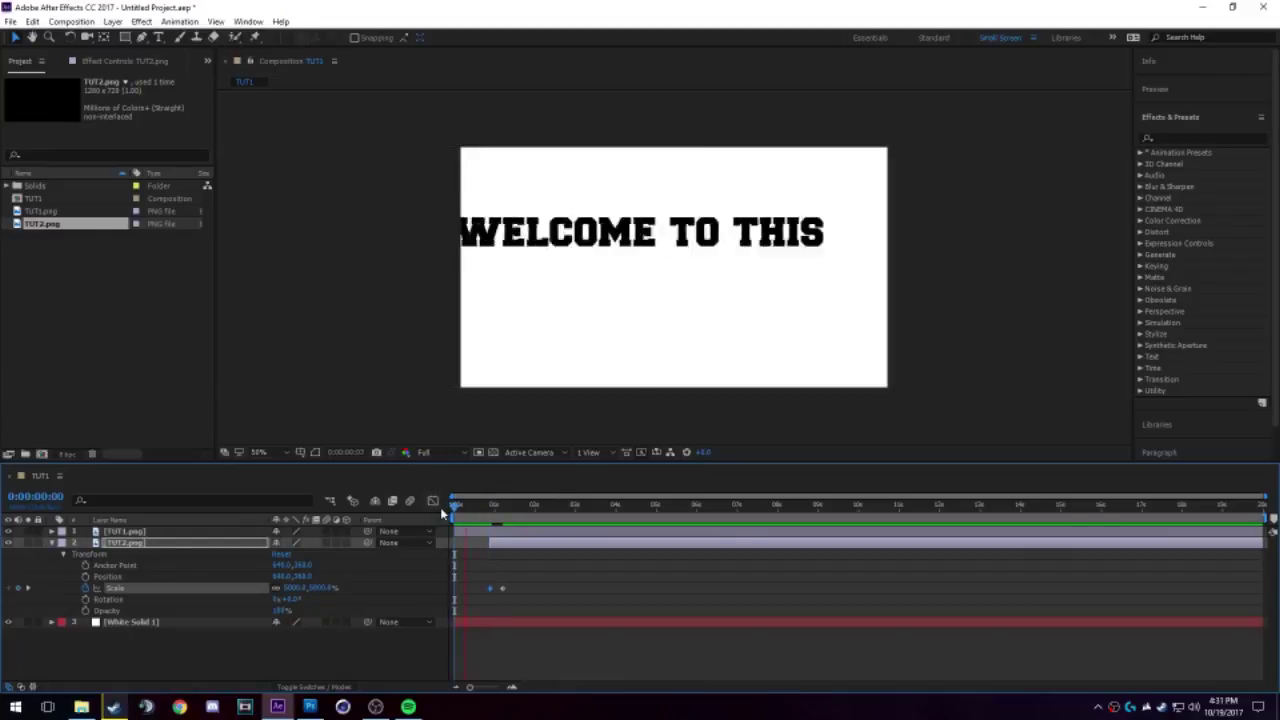
pyautogui.press('space')
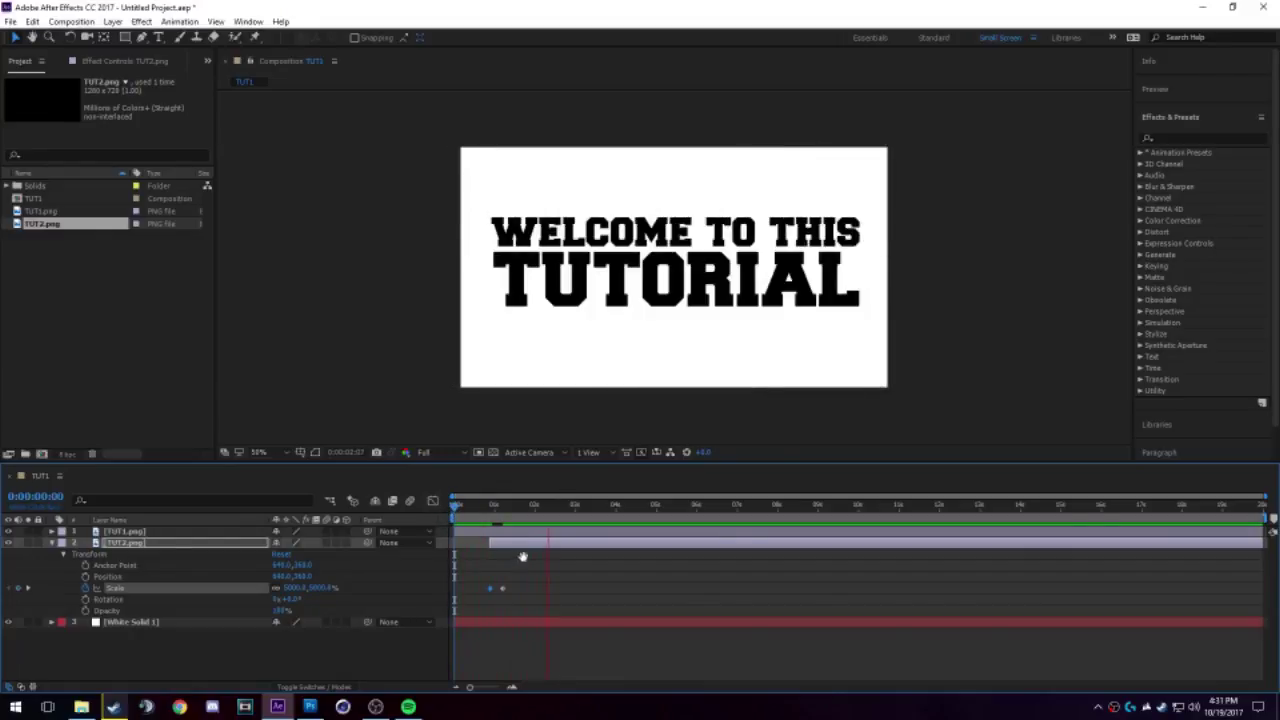
# Enable Opacity keyframing on TUT2.png at 0:00:00:26 and set the starting opacity to 0%.
pyautogui.moveTo(481, 508); pyautogui.dragTo(489, 515)
pyautogui.click(85, 610)
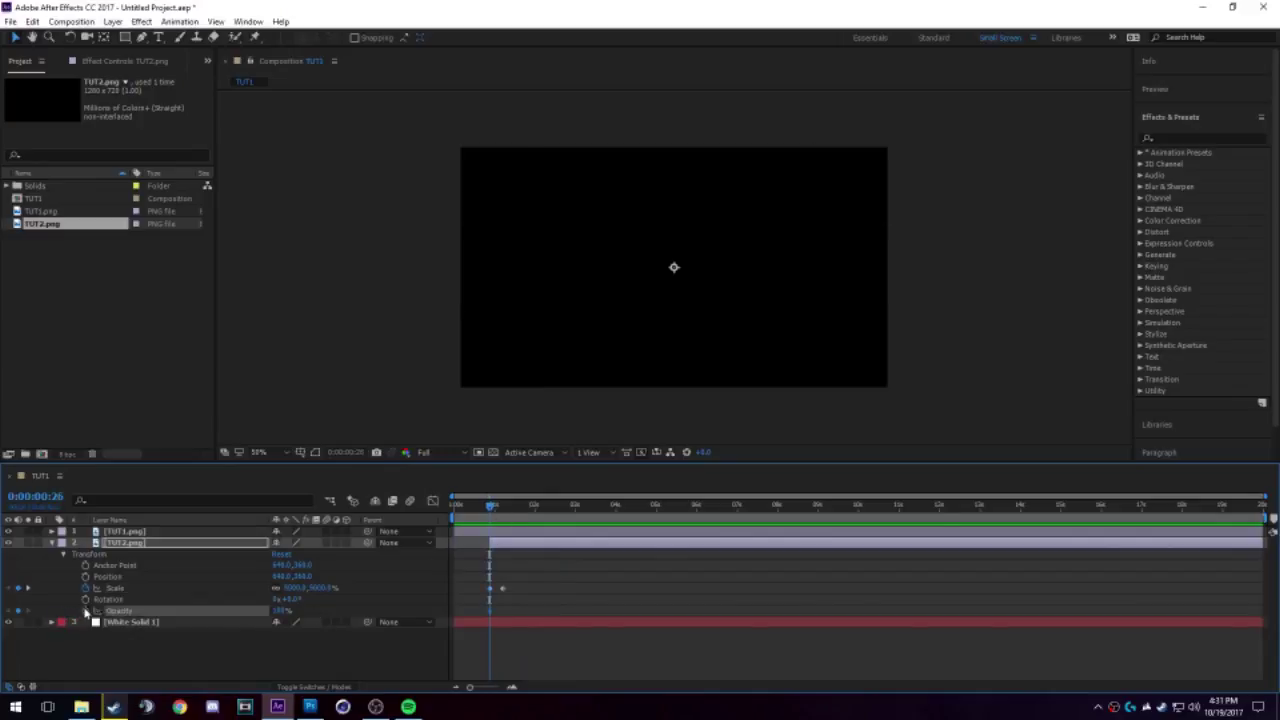
pyautogui.click(283, 610)
pyautogui.write('0')
pyautogui.press('Return')
# Complete TUT2.png's fade-in from 0% opacity at 0:00:00:25 to 100% at about 1 second, and preview it.
pyautogui.click(491, 507)
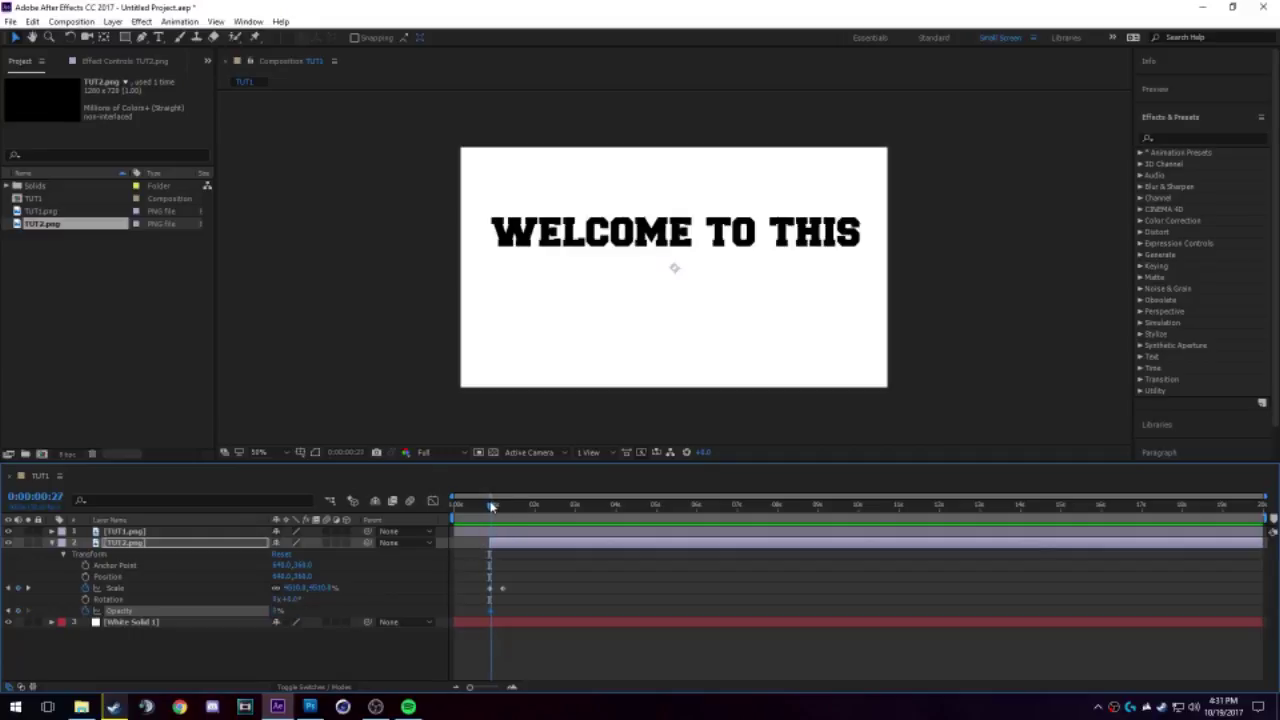
pyautogui.moveTo(491, 507); pyautogui.dragTo(493, 517)
pyautogui.press('space')
pyautogui.click(277, 611)
pyautogui.write('0')
pyautogui.press('Return')
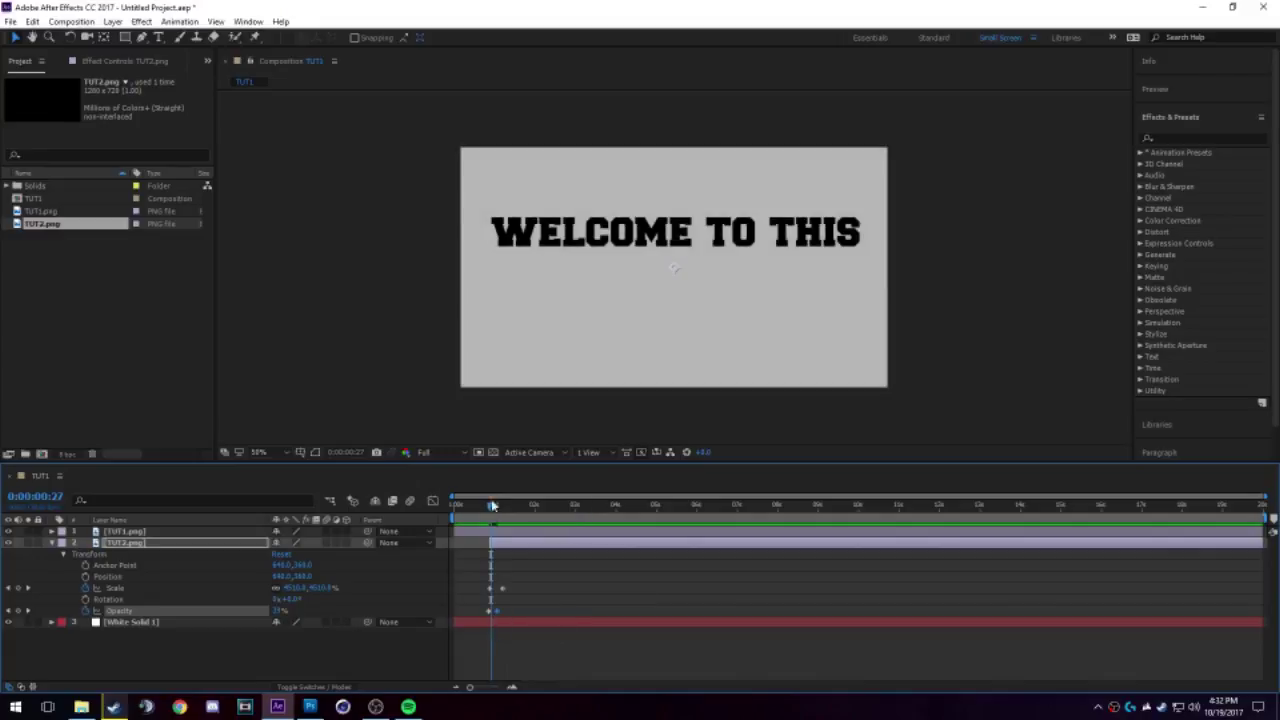
pyautogui.moveTo(491, 507); pyautogui.dragTo(455, 510)
pyautogui.press('space')
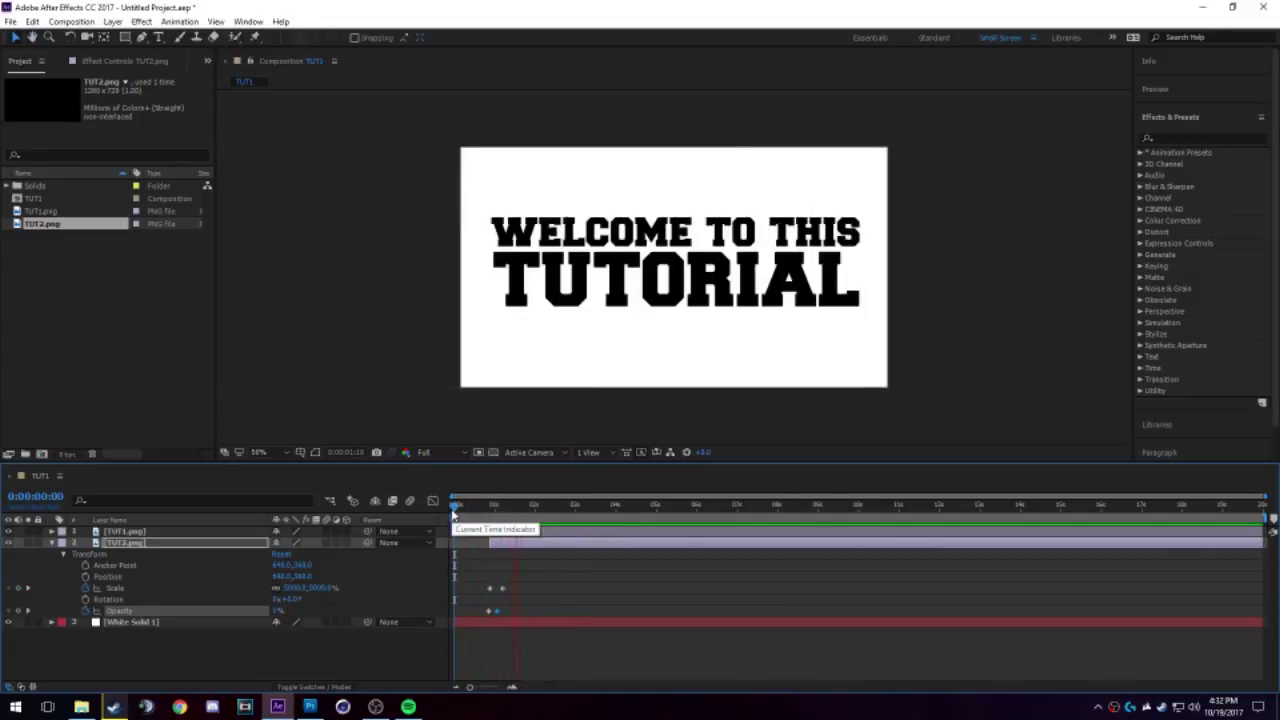
pyautogui.press('space')
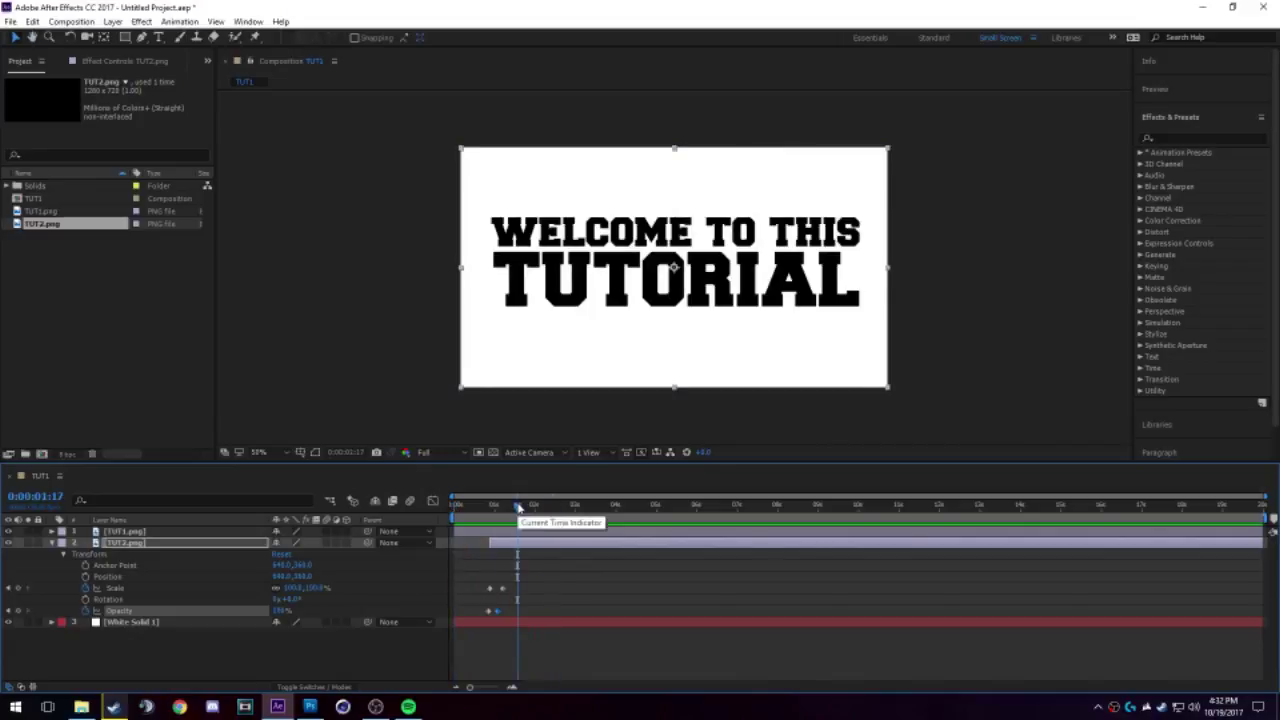
# Retime TUT2.png's 0% Opacity keyframe to just before the ending Opacity keyframe and preview the shorter fade-in.
pyautogui.moveTo(459, 520); pyautogui.dragTo(441, 524)
pyautogui.press('space')
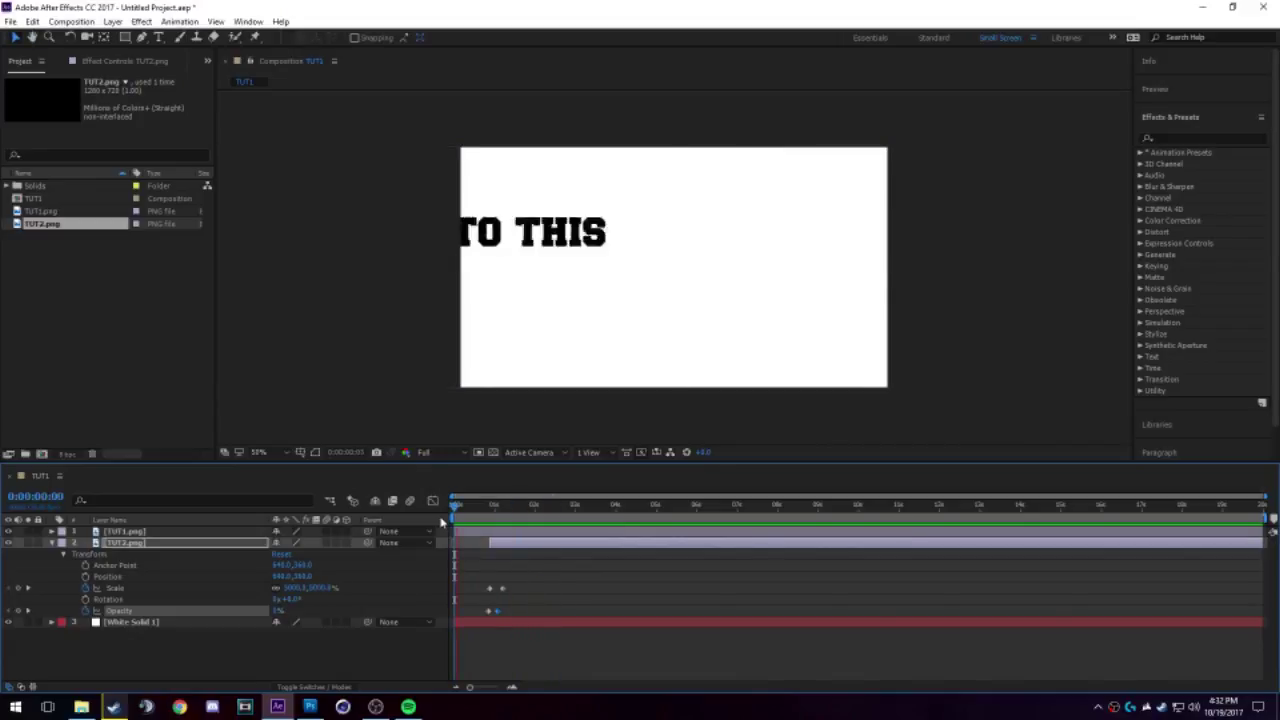
pyautogui.press('space')
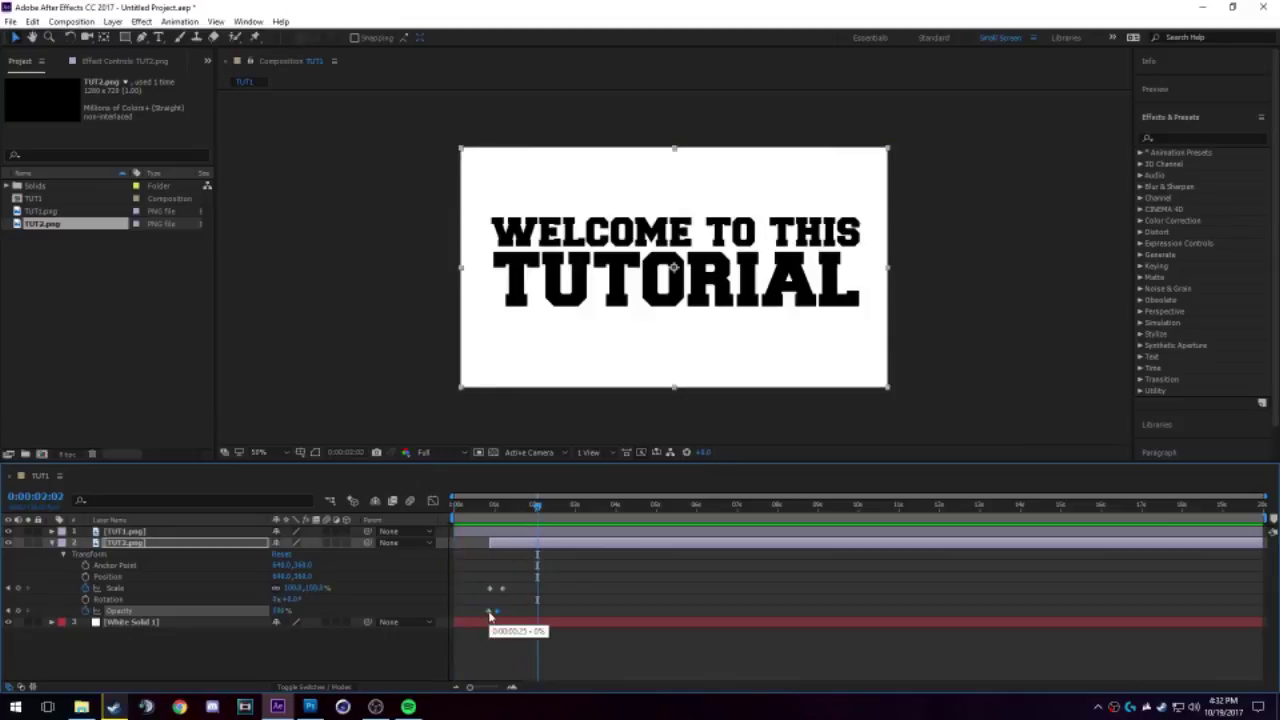
pyautogui.click(489, 507)
pyautogui.press('space')
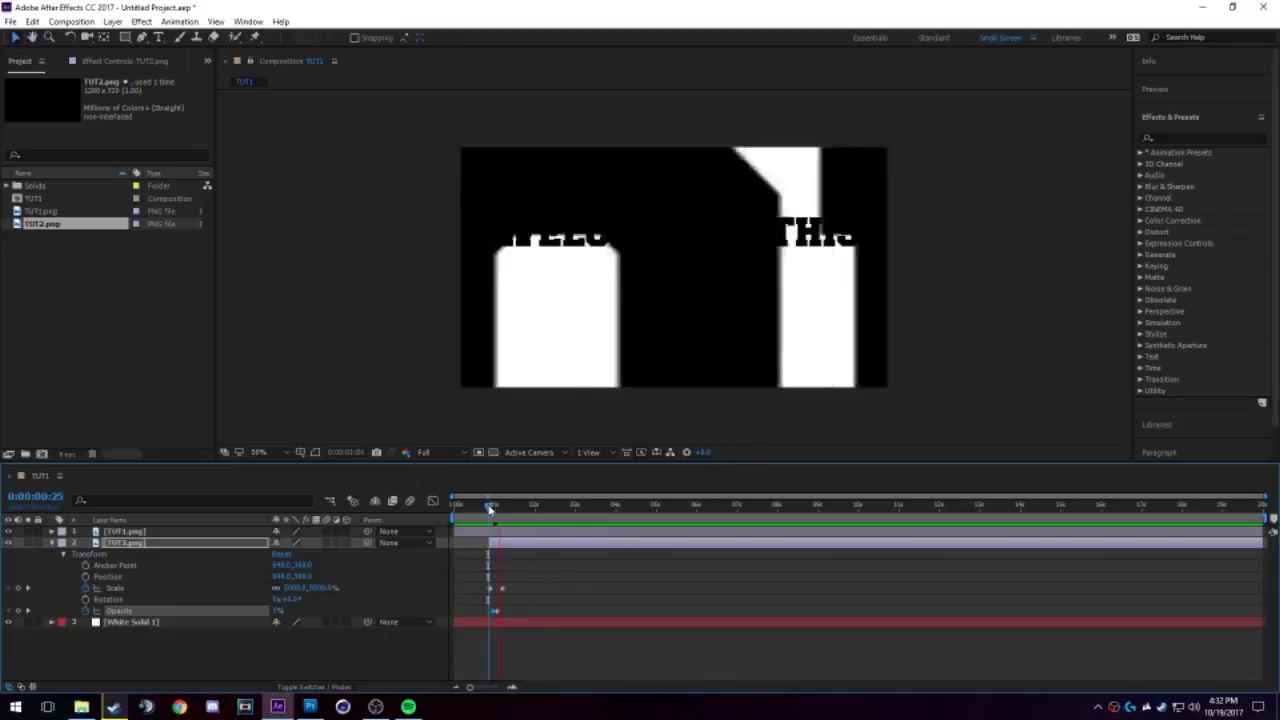
pyautogui.click(501, 507)
pyautogui.moveTo(514, 507); pyautogui.dragTo(441, 516)
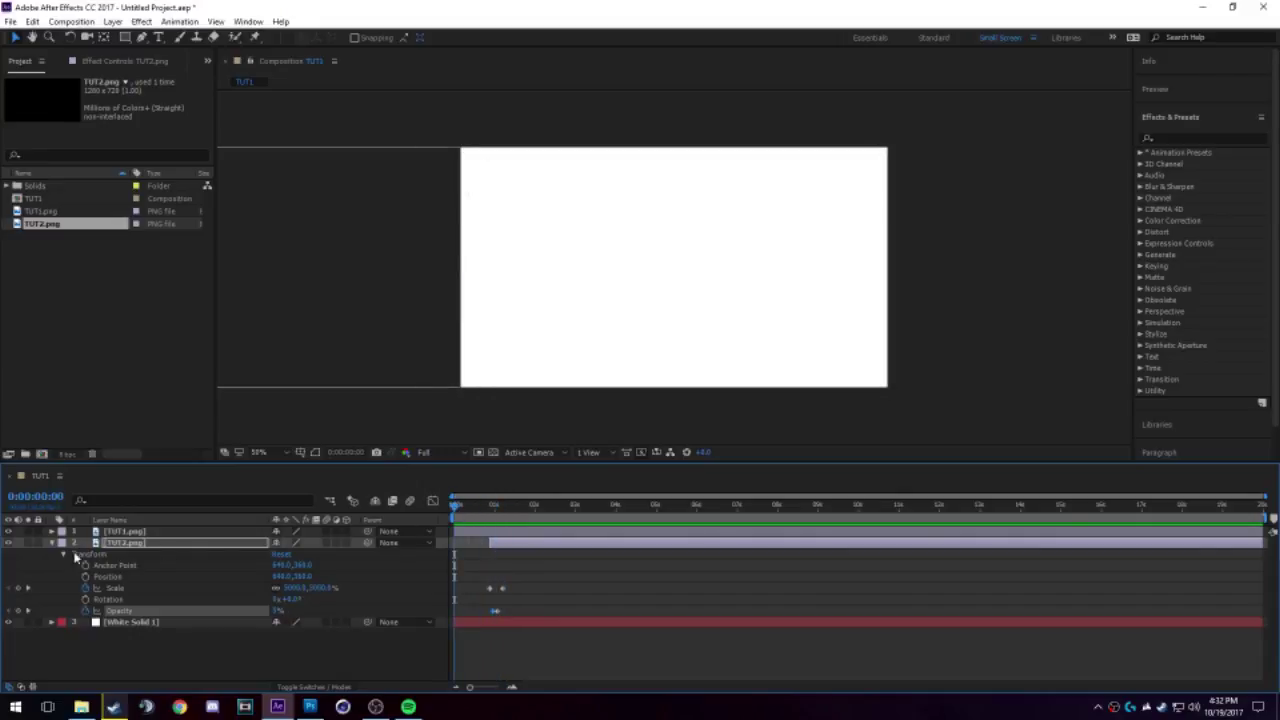
# Collapse the TUT2.png layer's properties and enable motion blur for the composition.
pyautogui.click(52, 543)
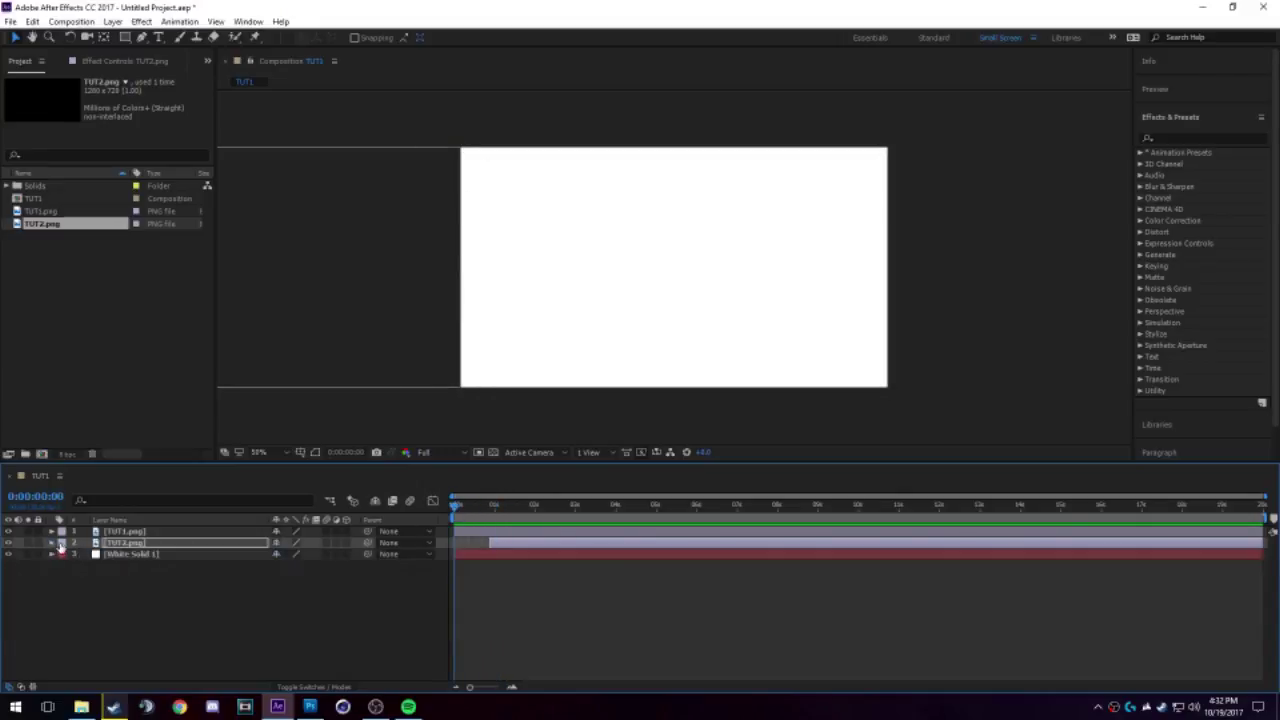
pyautogui.click(350, 596)
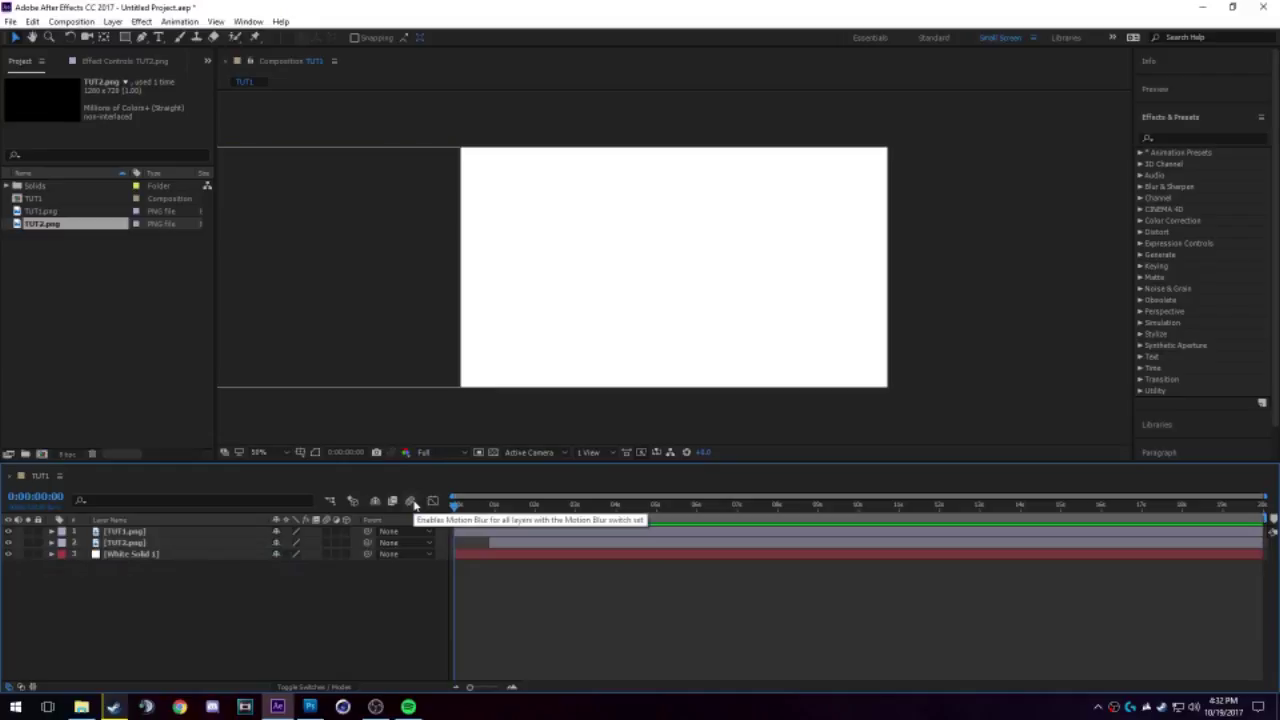
pyautogui.click(410, 502)
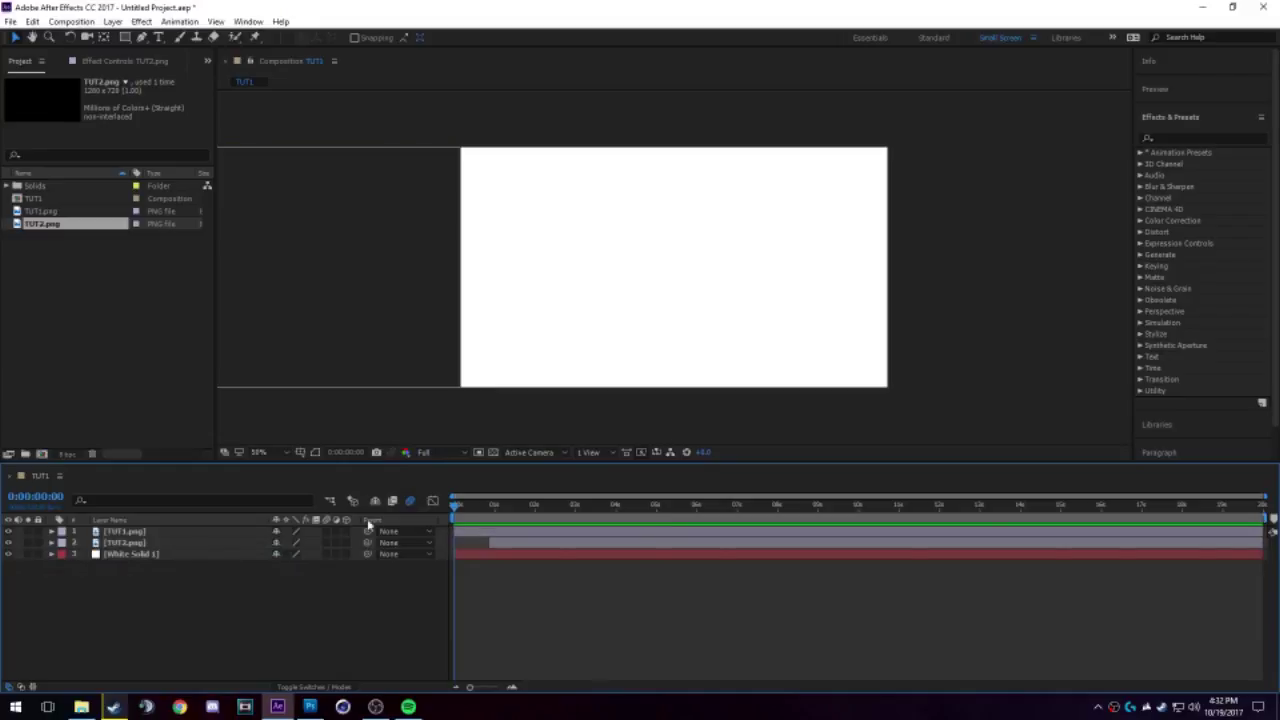
# Enable motion blur on the TUT1.png and TUT2.png layers and preview the blurred text animation.
pyautogui.click(326, 532)
pyautogui.press('space')
pyautogui.press('space')
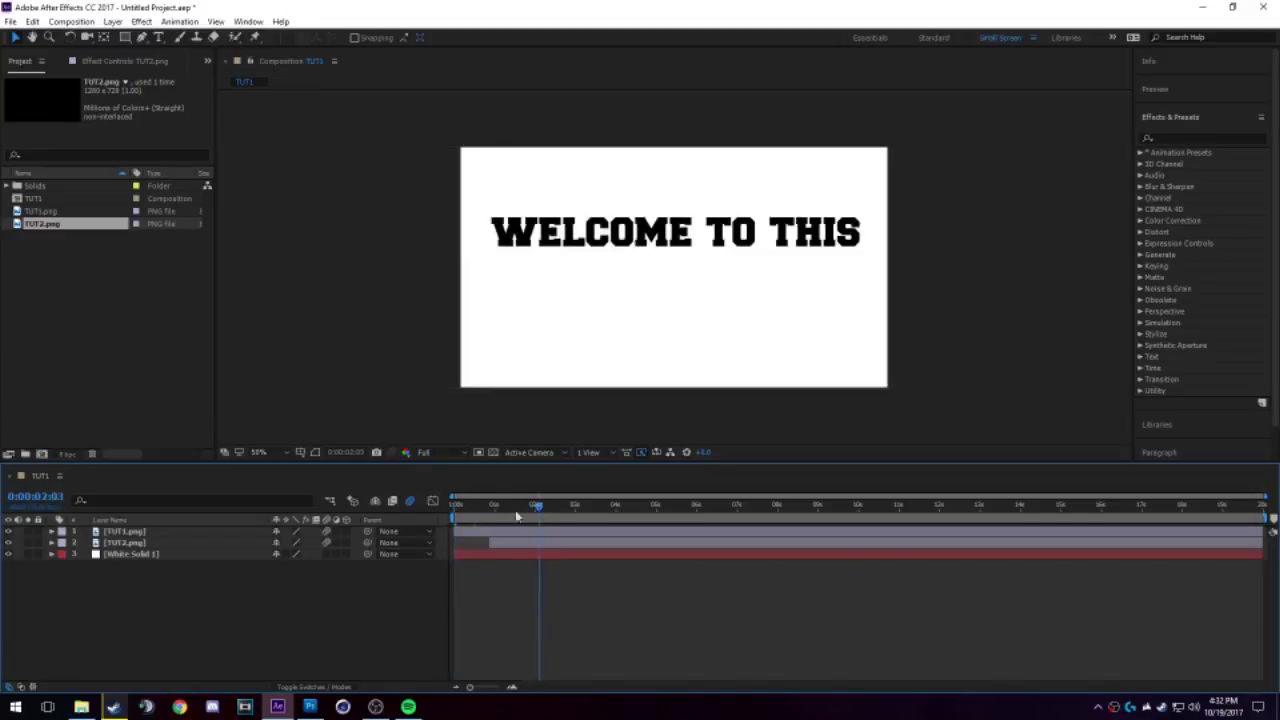
pyautogui.press('space')
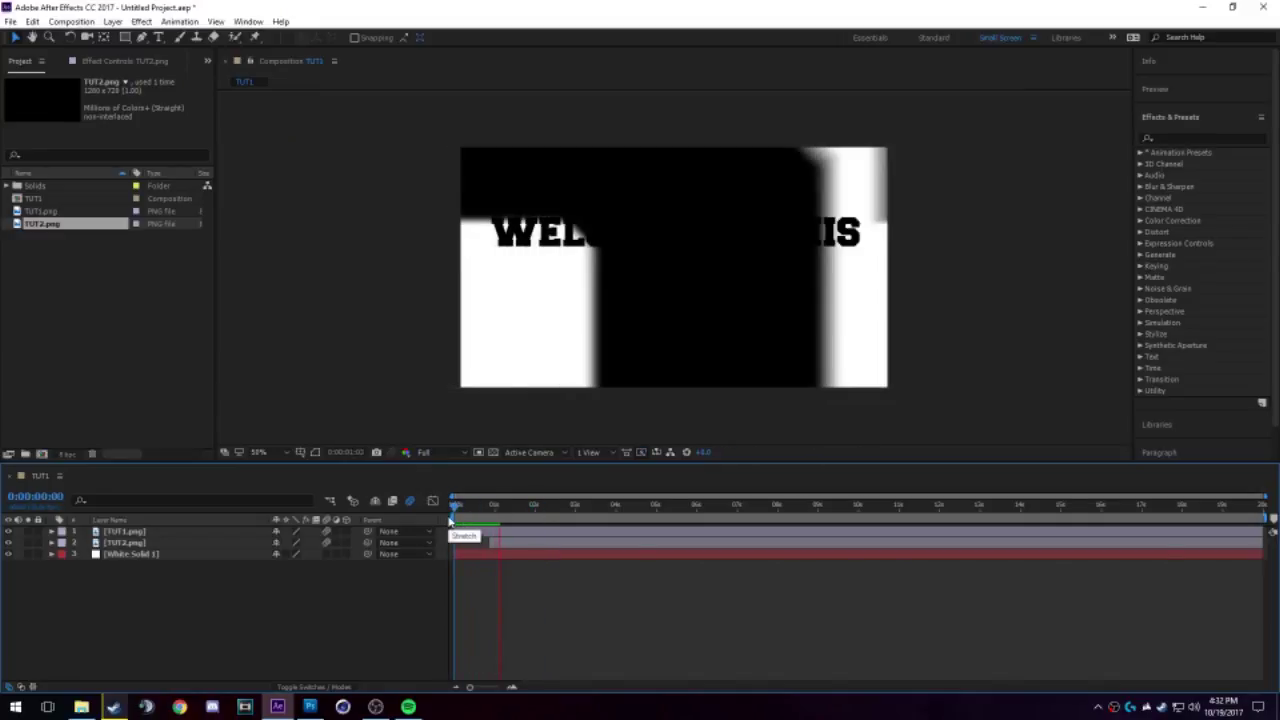
pyautogui.press('space')
# Replay the title animation from the beginning several times and scrub to 0:00:00:06 to examine the motion blur on the incoming text.
pyautogui.moveTo(555, 510); pyautogui.dragTo(453, 511)
pyautogui.press('space')
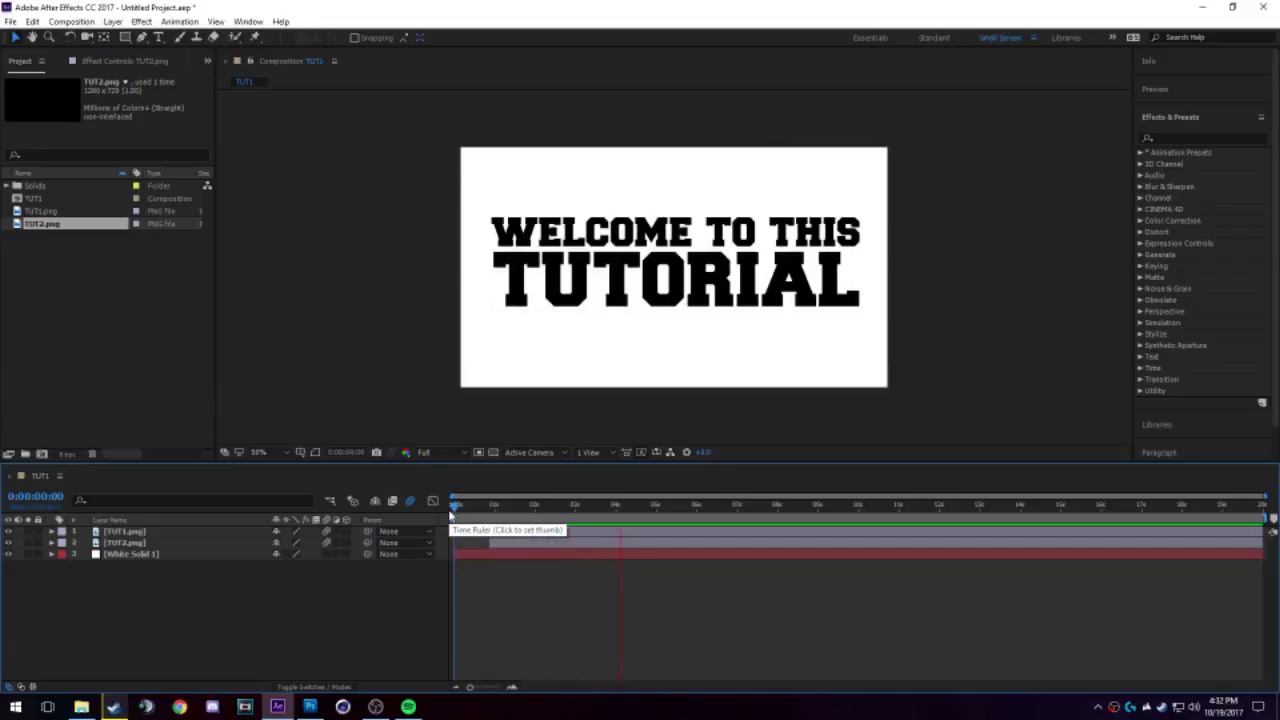
pyautogui.press('space')
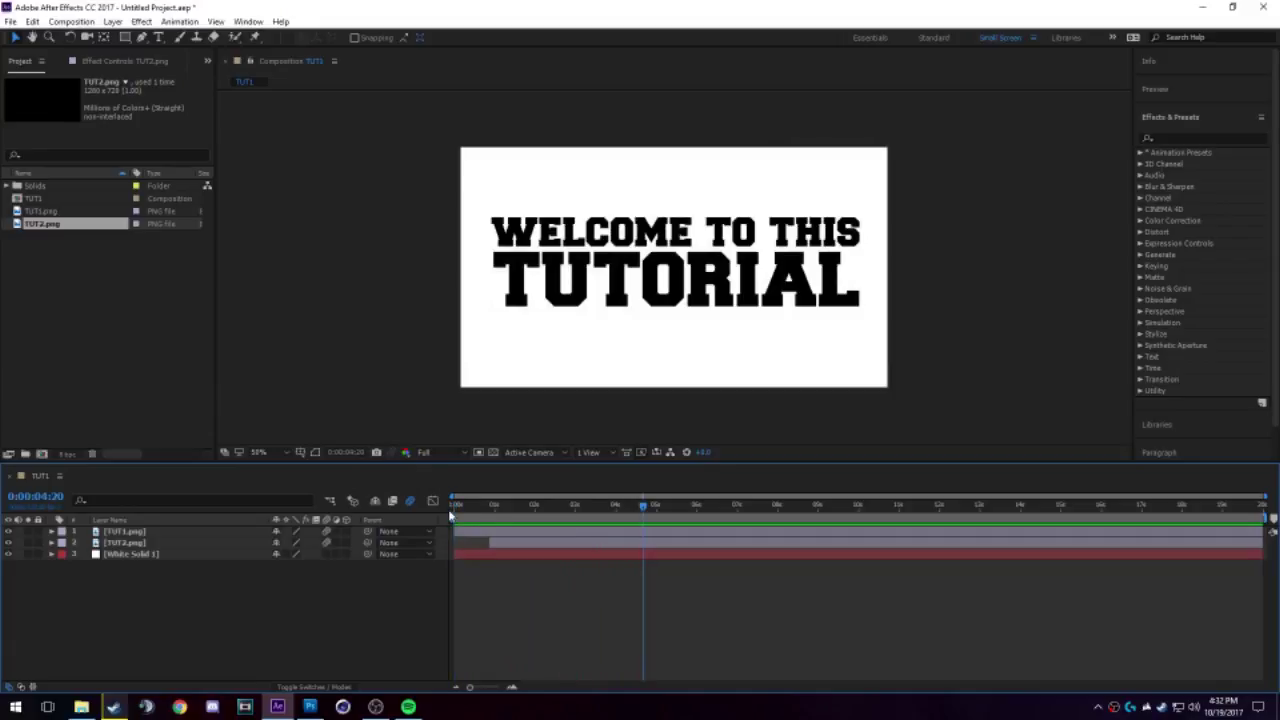
pyautogui.moveTo(645, 507); pyautogui.dragTo(449, 510)
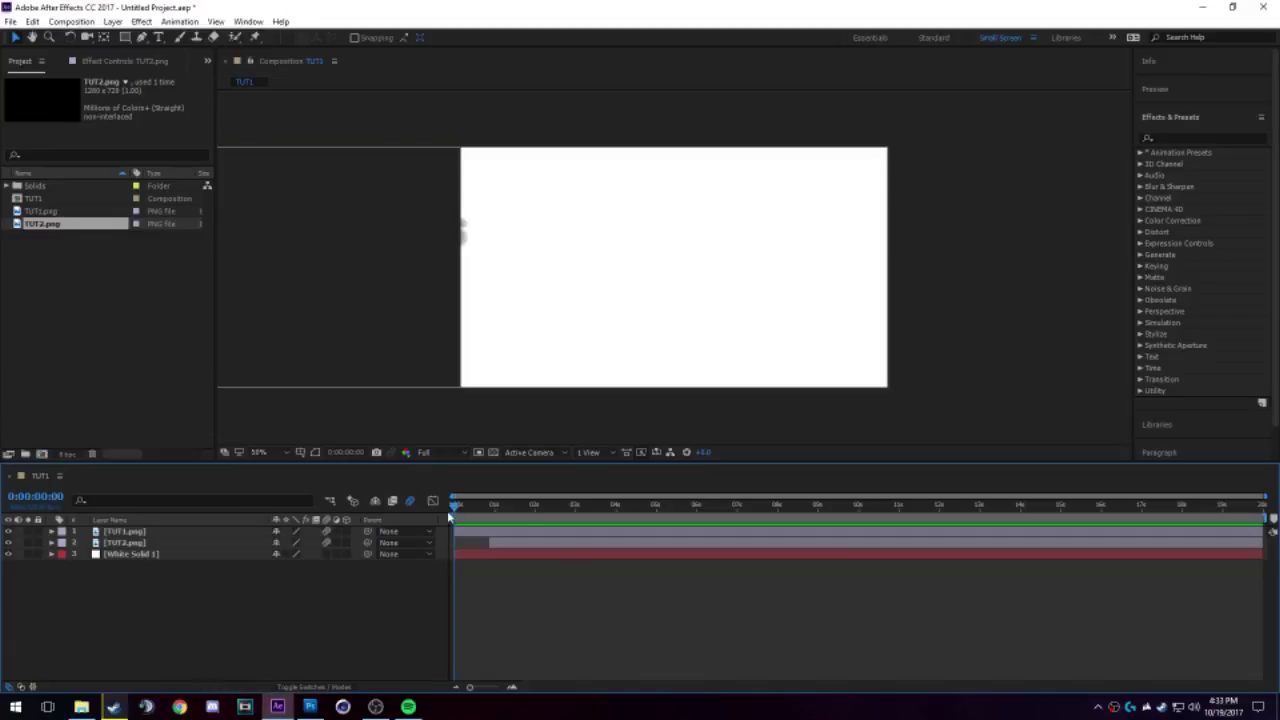
pyautogui.moveTo(456, 507); pyautogui.dragTo(440, 528)
pyautogui.press('space')
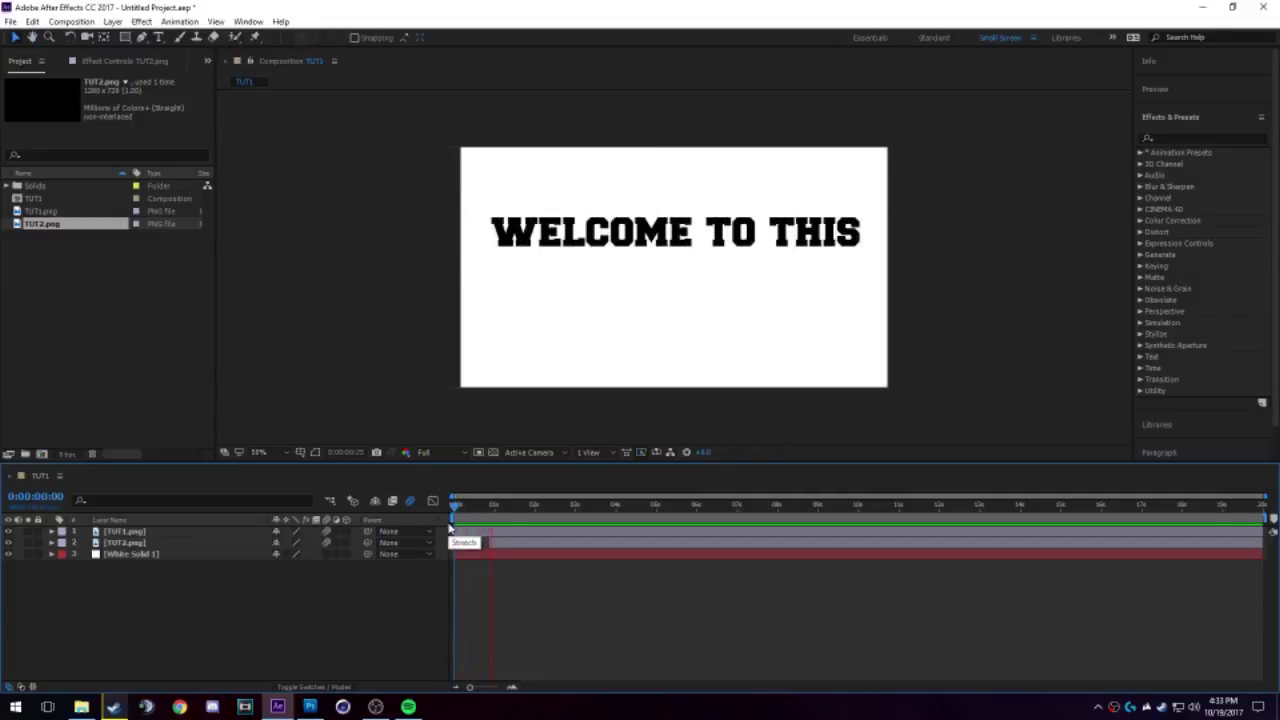
pyautogui.press('space')
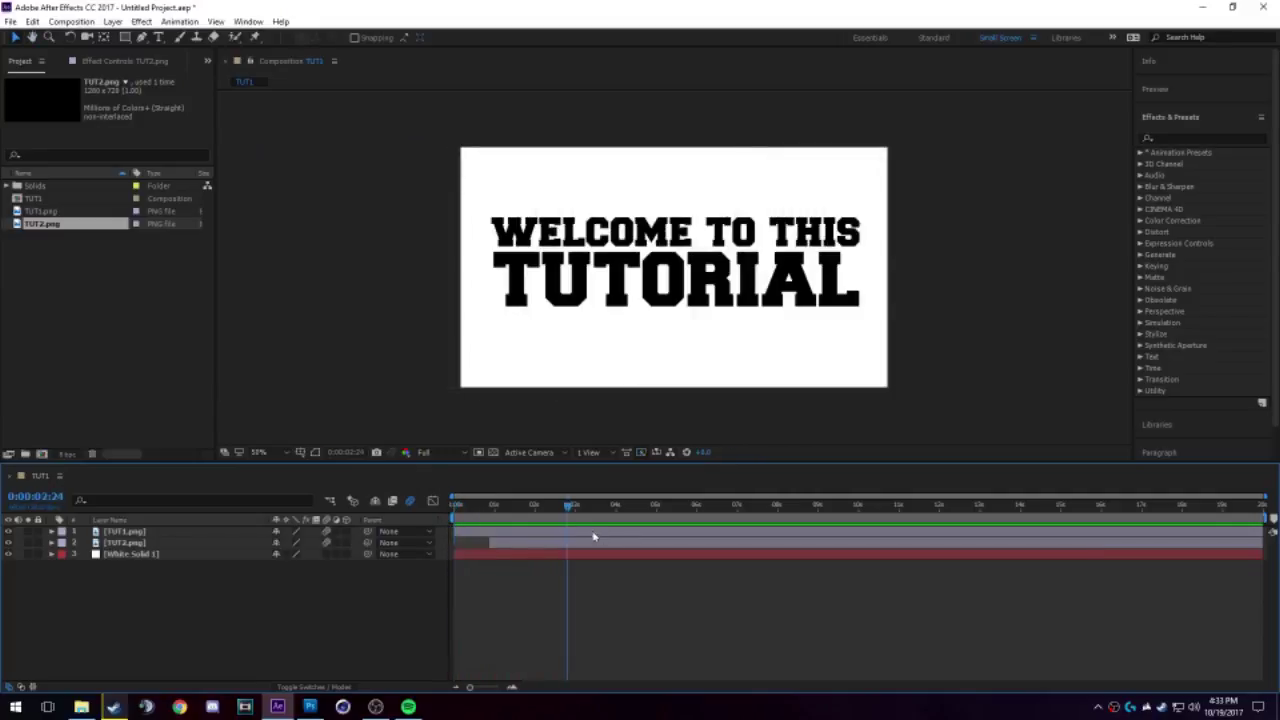
pyautogui.moveTo(567, 508); pyautogui.dragTo(458, 508)
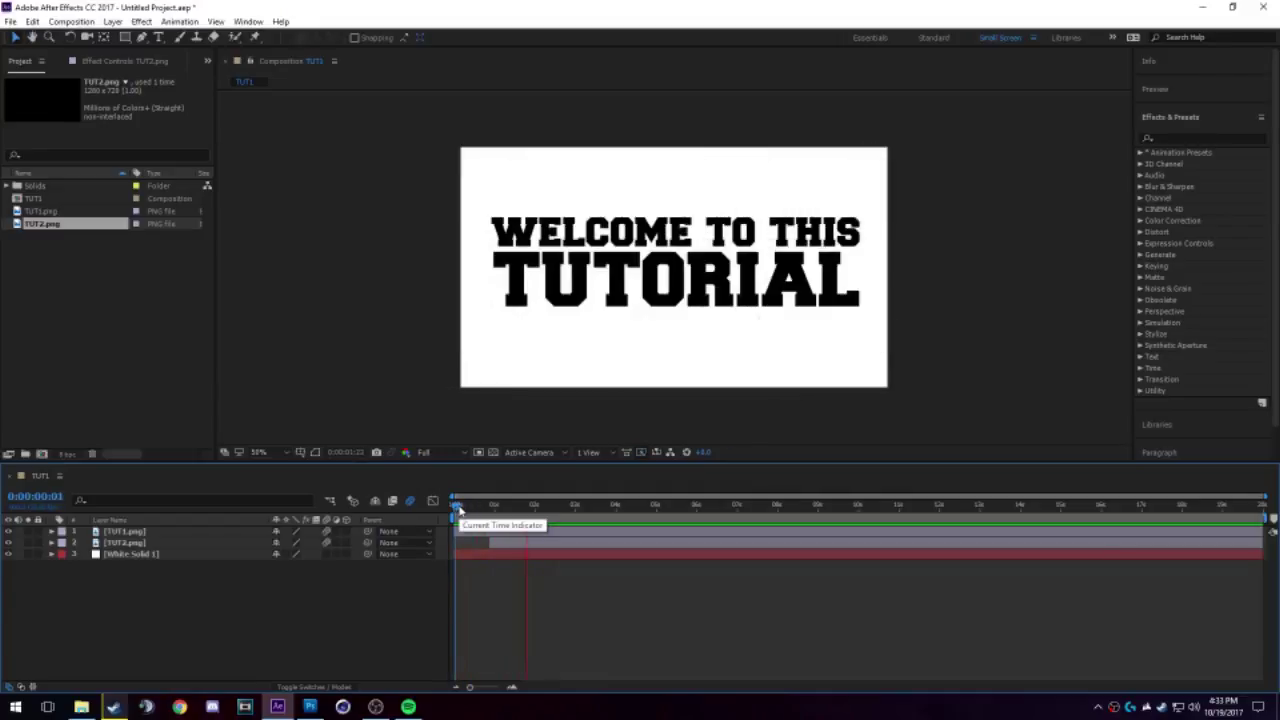
pyautogui.moveTo(456, 508)
pyautogui.mouseDown()
pyautogui.moveTo(445, 513)
pyautogui.moveTo(491, 520)
pyautogui.moveTo(457, 515)
pyautogui.moveTo(483, 525)
pyautogui.moveTo(489, 508)
pyautogui.moveTo(455, 512)
pyautogui.mouseUp()
pyautogui.press('space')
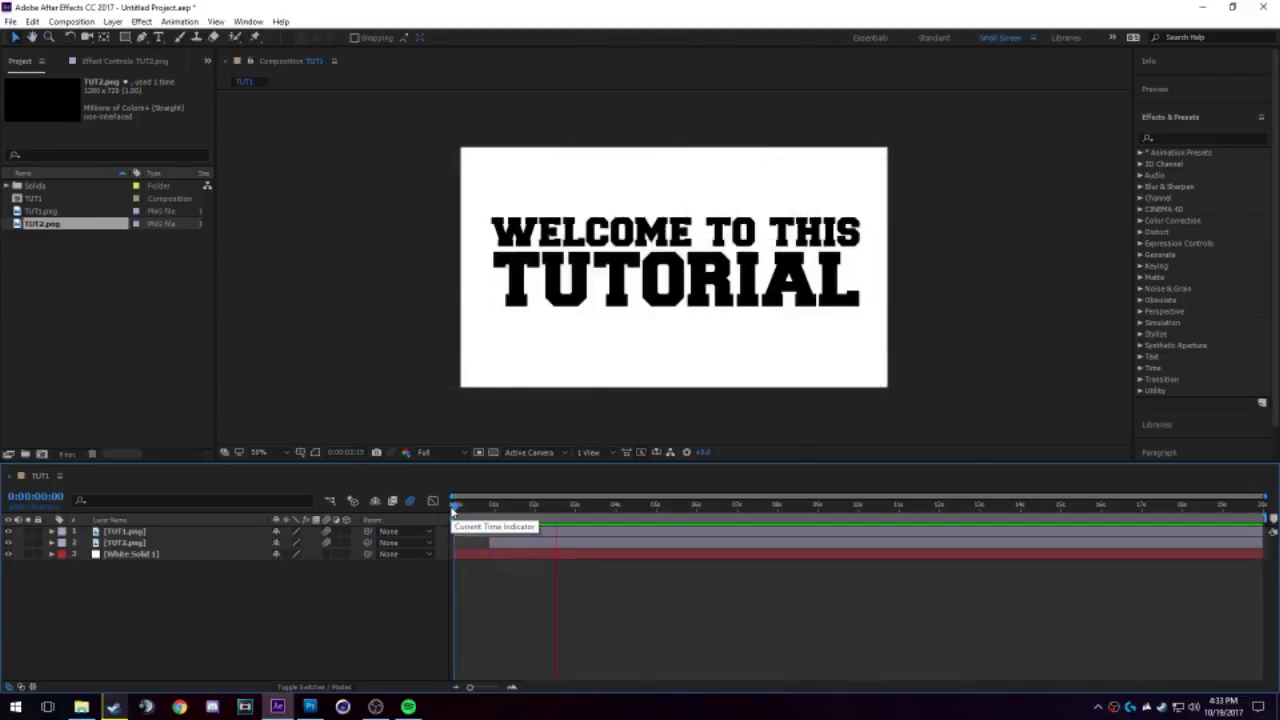
pyautogui.moveTo(452, 510)
pyautogui.mouseDown()
pyautogui.moveTo(573, 506)
pyautogui.moveTo(455, 510)
pyautogui.mouseUp()
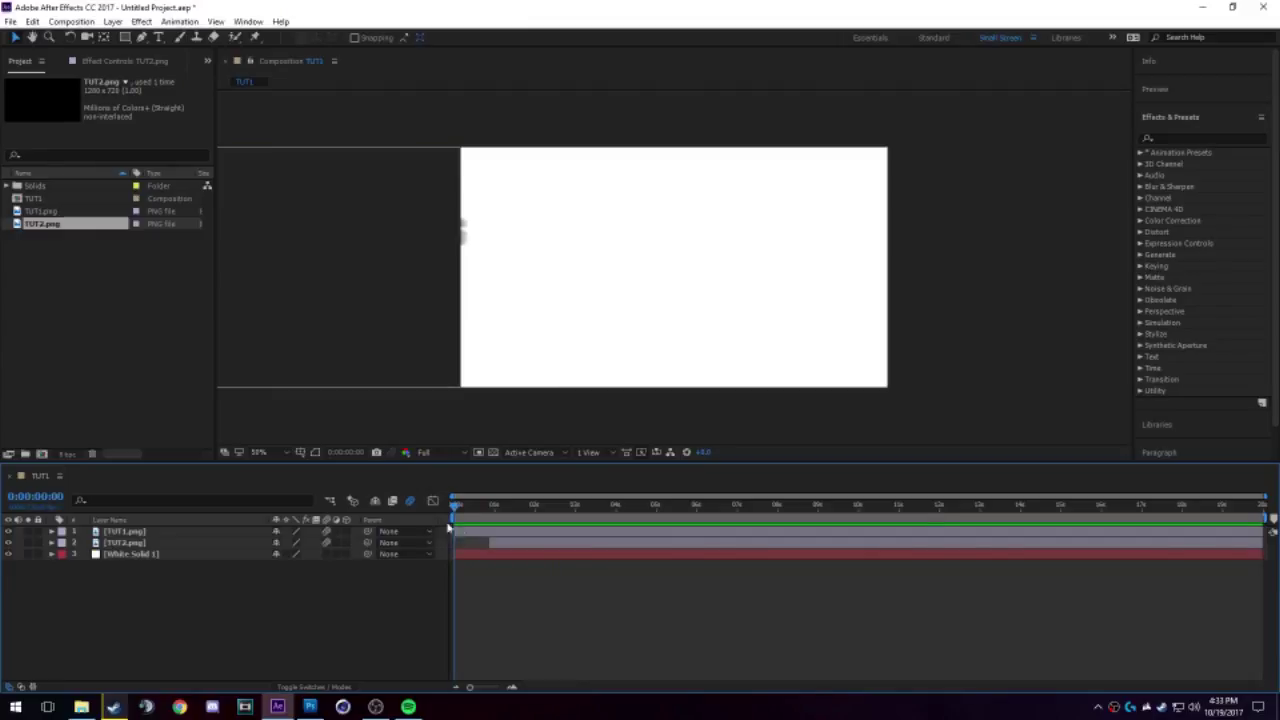
pyautogui.moveTo(456, 506)
pyautogui.mouseDown()
pyautogui.moveTo(531, 506)
pyautogui.moveTo(462, 505)
pyautogui.mouseUp()
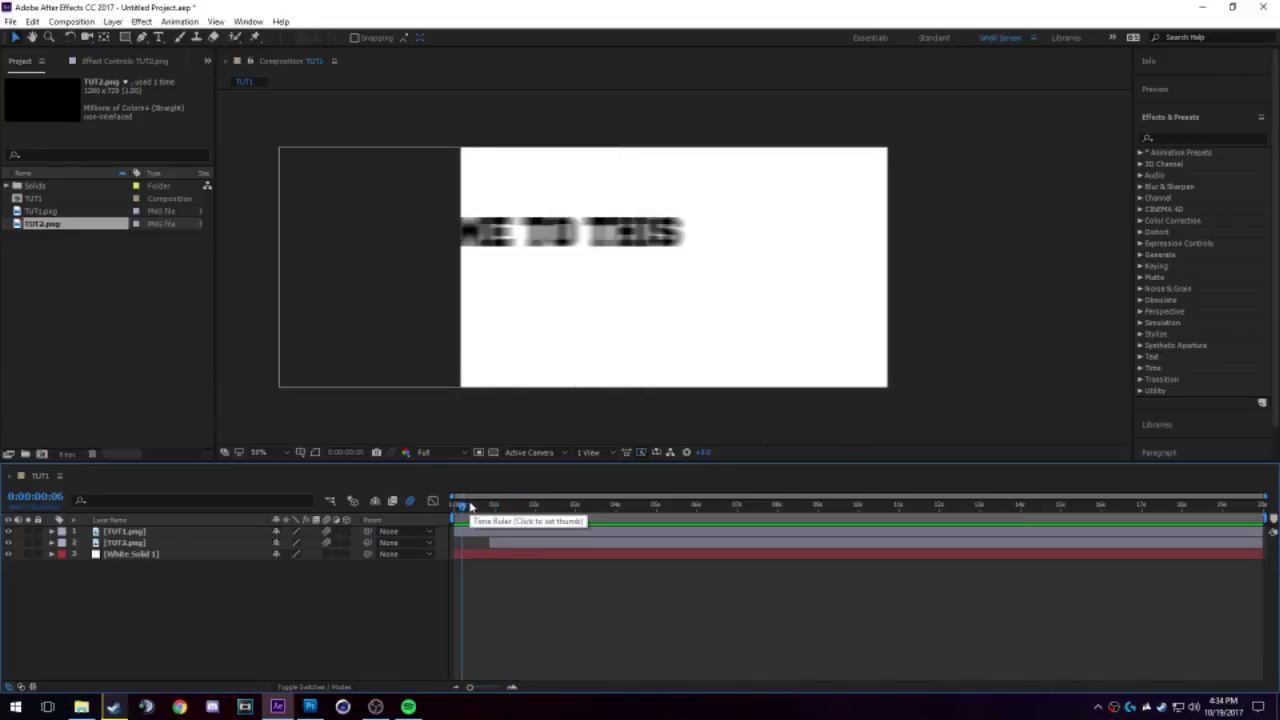